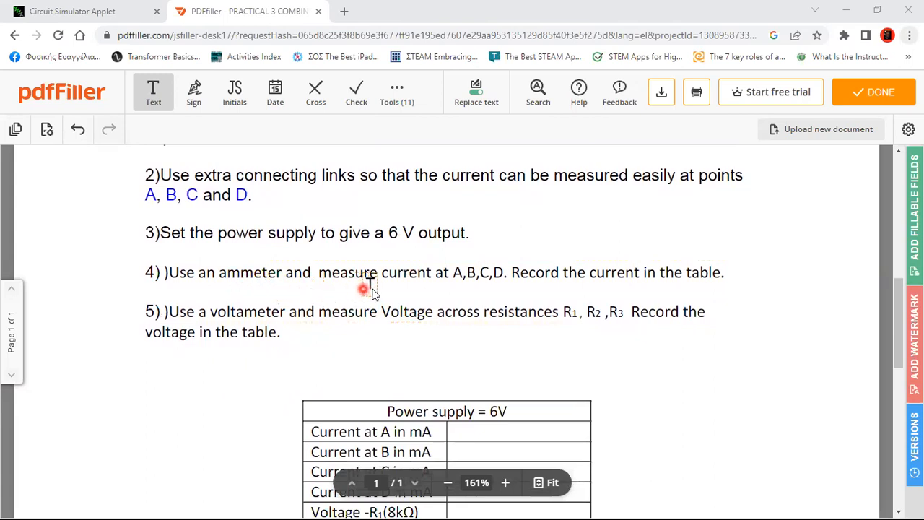
Review the worksheet's circuit diagram, its five instructions and the current and voltage results table
scroll(427, 296, "down", 1)
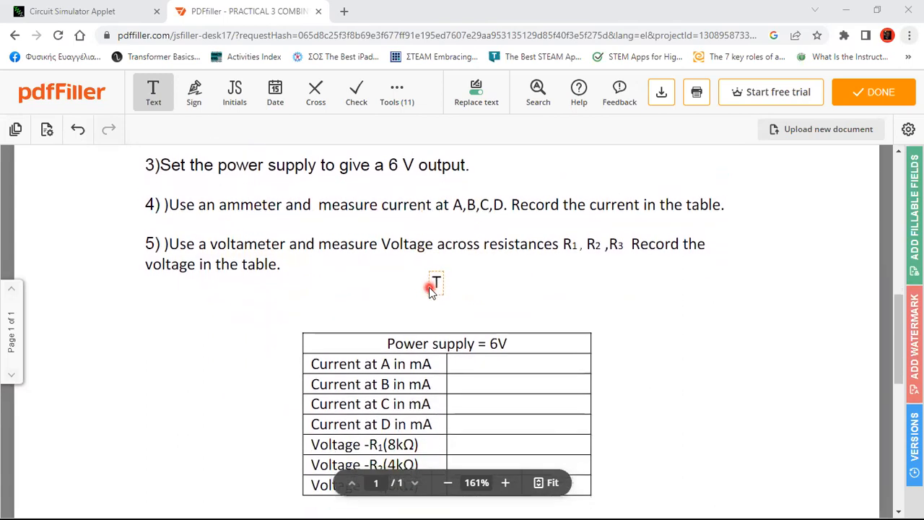
scroll(429, 285, "up", 5)
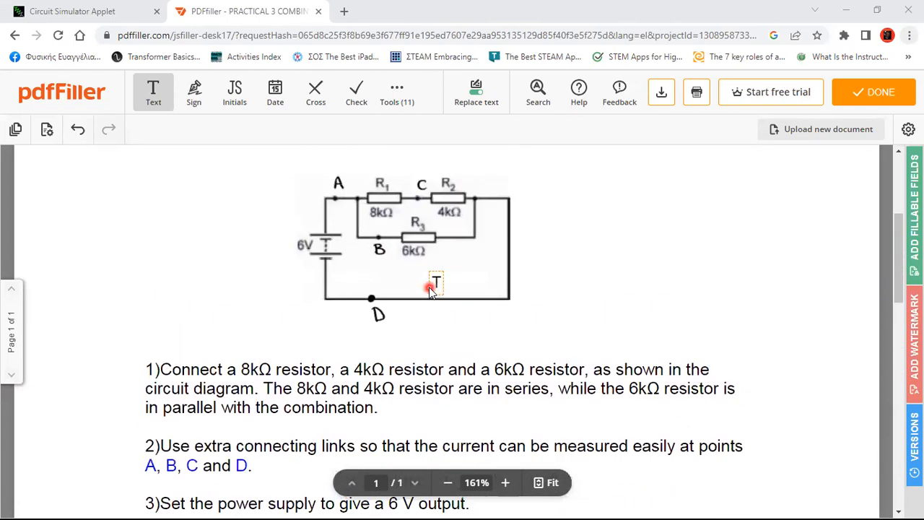
scroll(568, 329, "down", 1)
scroll(569, 328, "down", 5)
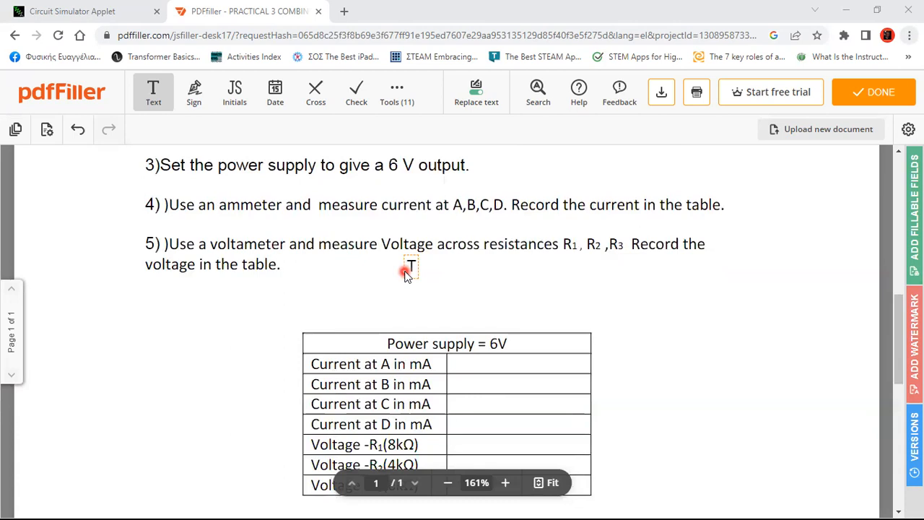
scroll(408, 273, "down", 1)
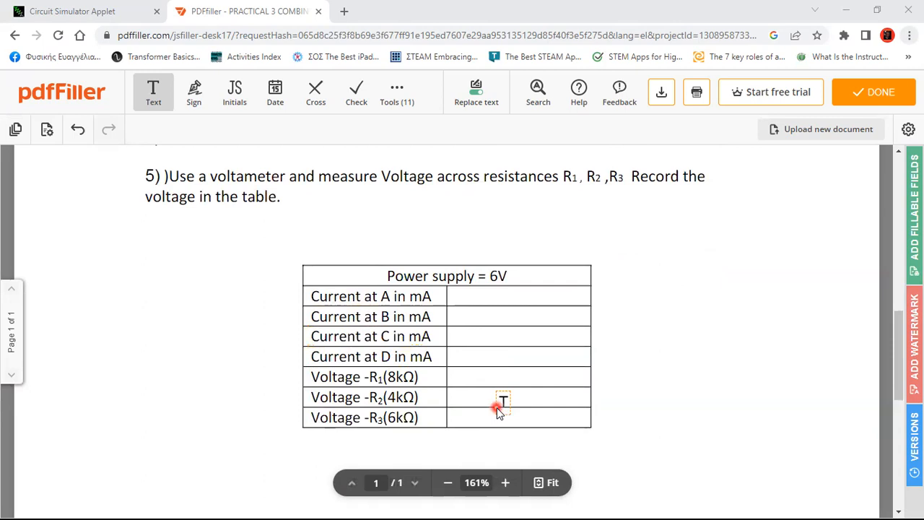
scroll(498, 410, "up", 3)
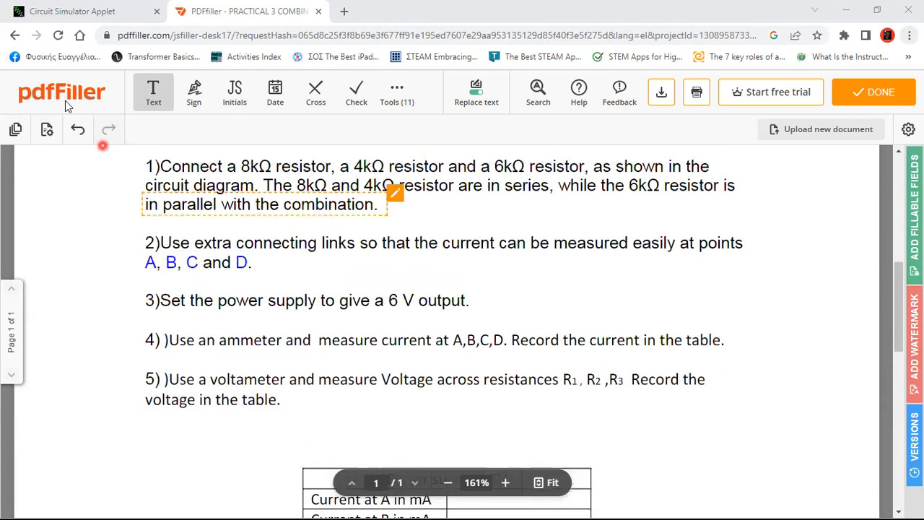
left_click(62, 13)
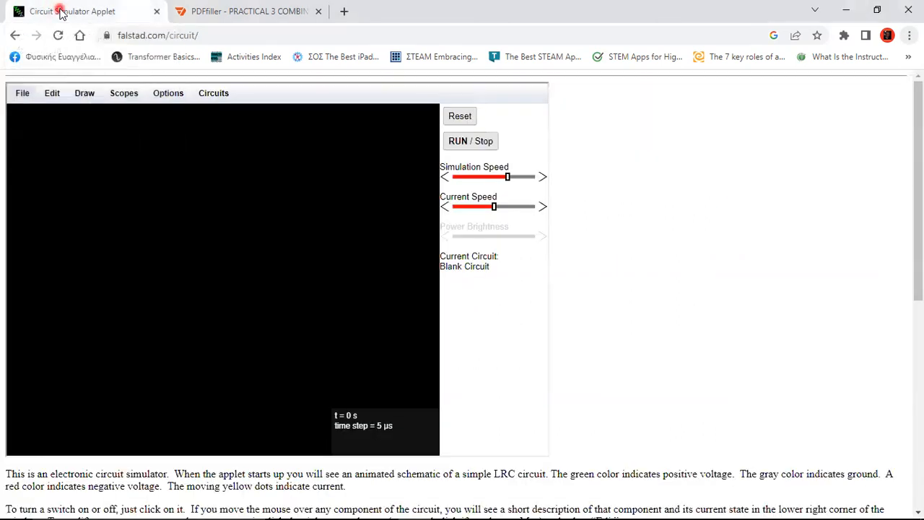
left_click(238, 11)
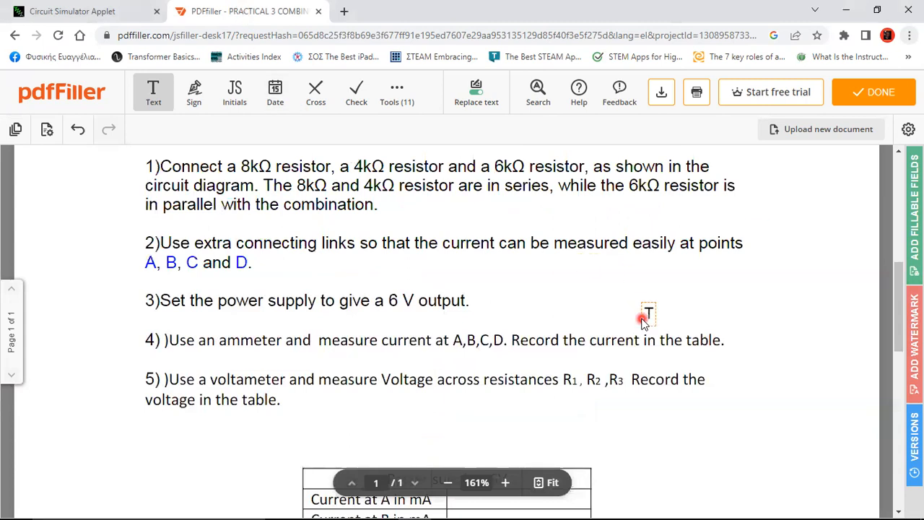
scroll(643, 318, "up", 4)
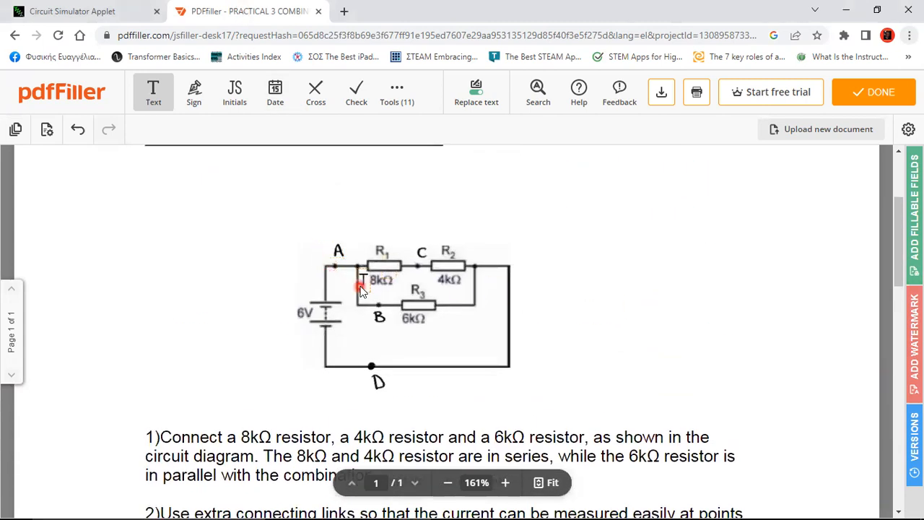
Switch to the Circuit Simulator Applet and place a vertical two-terminal voltage source in the blank circuit, positive side up
left_click(59, 11)
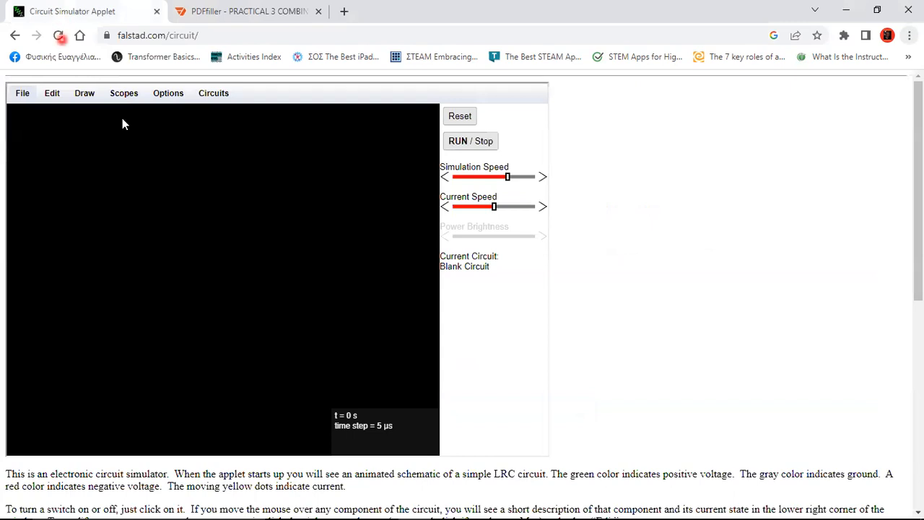
left_click(85, 93)
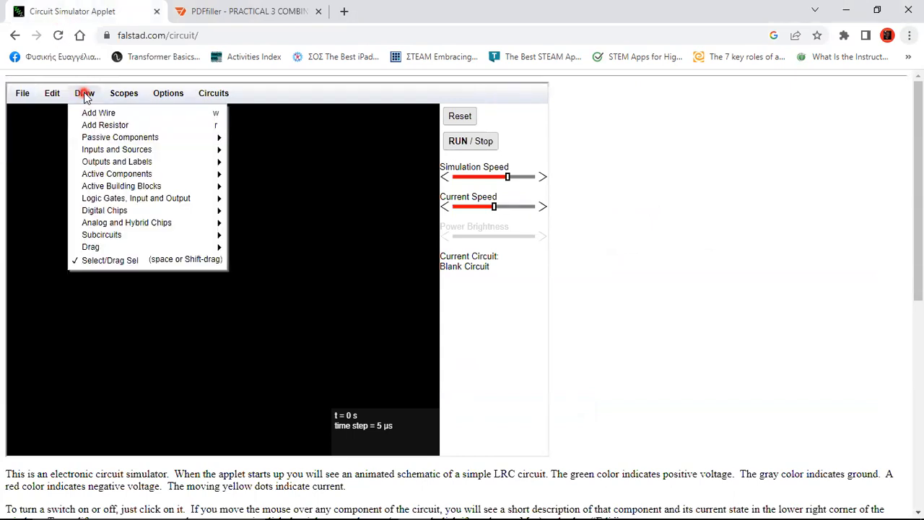
left_click(98, 138)
left_click(186, 149)
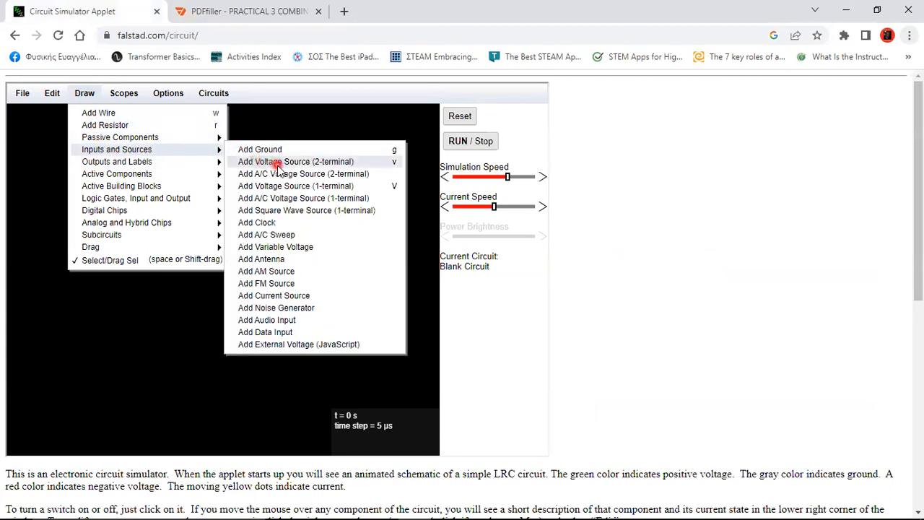
left_click(302, 163)
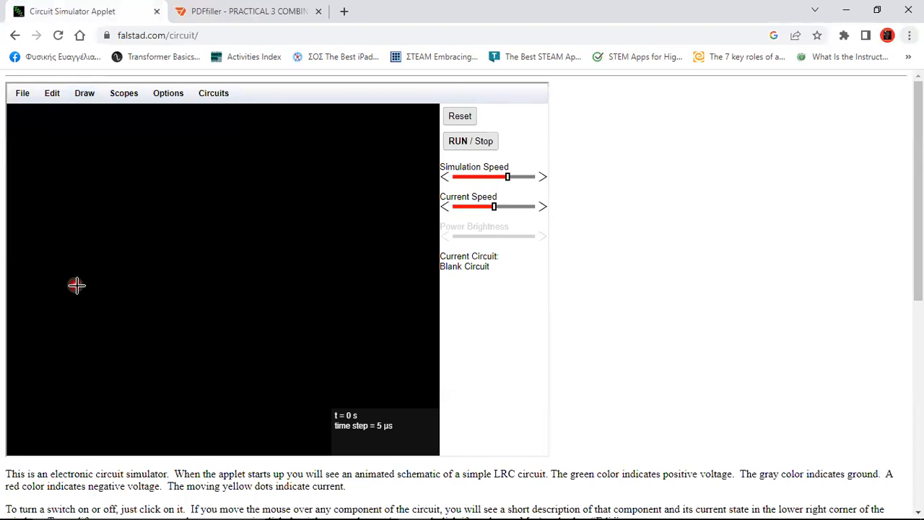
left_click_drag(59, 347, 59, 244)
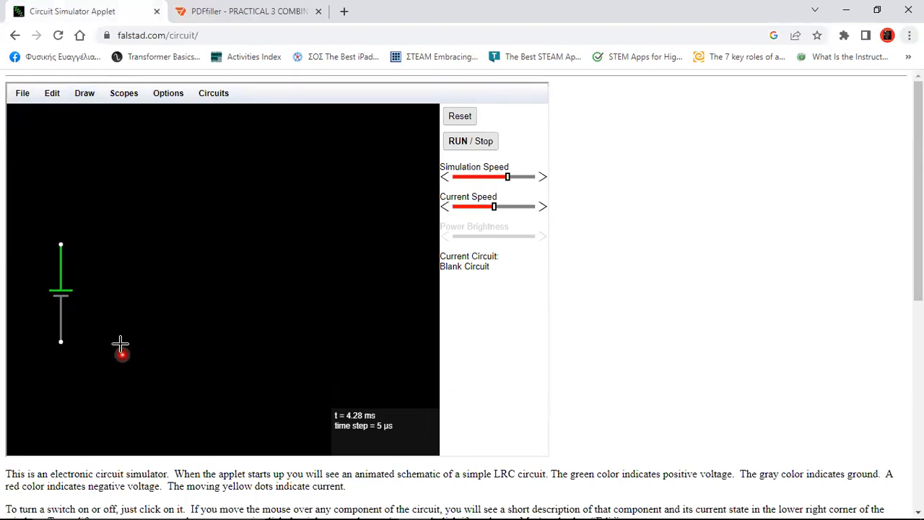
Draw a horizontal wire from the voltage source's upper terminal and add a resistor in series at its end
left_click(84, 93)
left_click(87, 114)
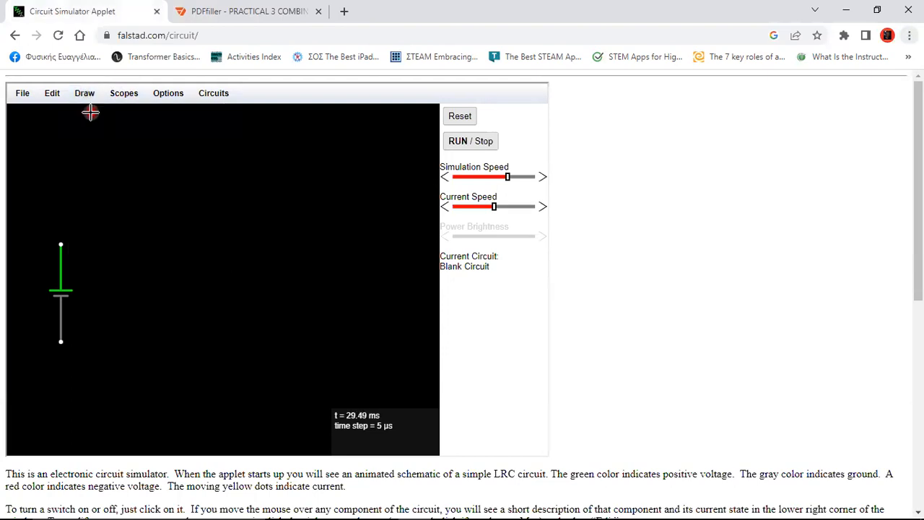
left_click_drag(62, 242, 115, 243)
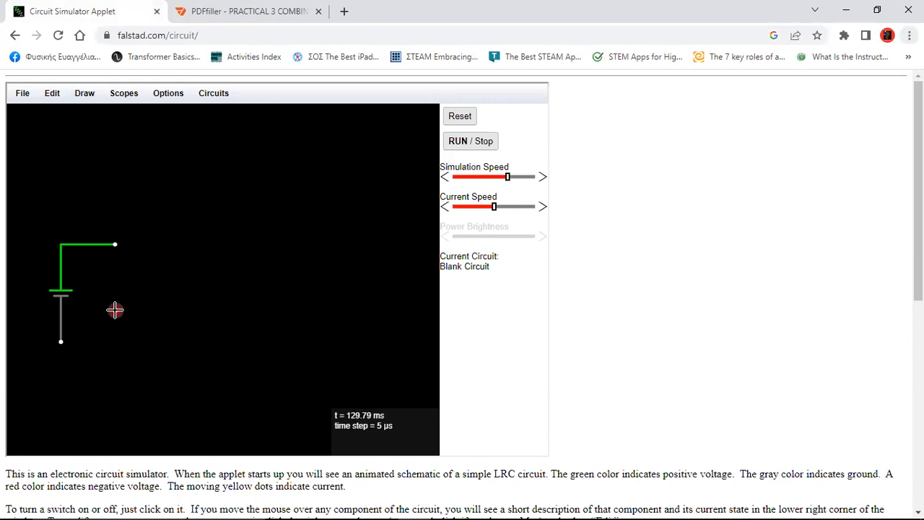
left_click(88, 99)
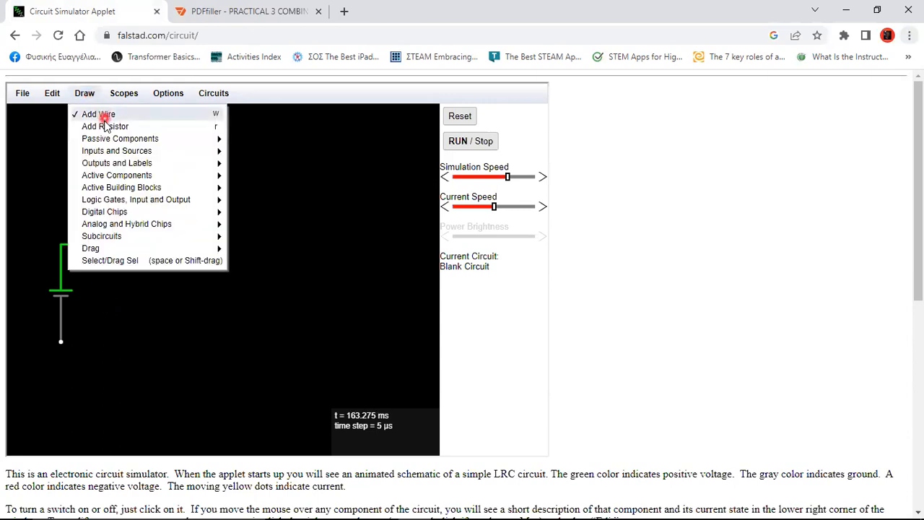
left_click(101, 123)
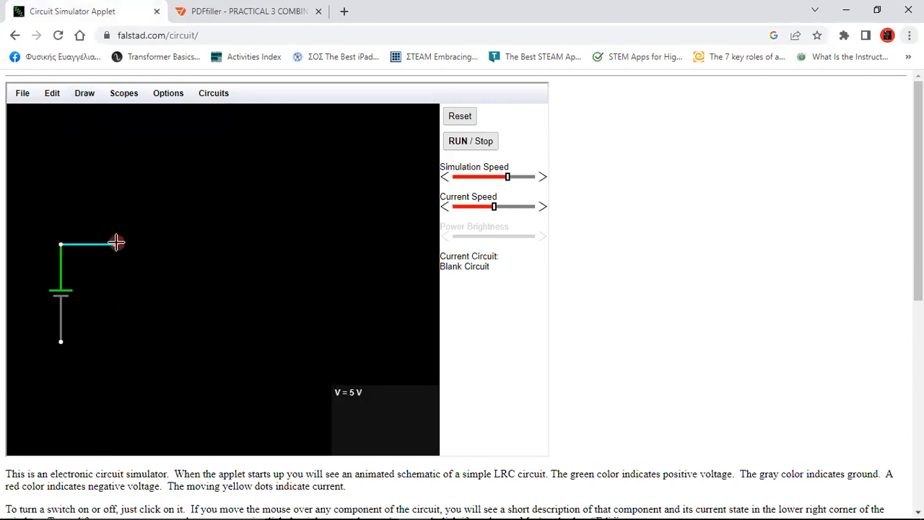
left_click_drag(117, 244, 190, 245)
Extend the upper branch with a horizontal wire after the first resistor and add a second resistor in series
left_click(85, 93)
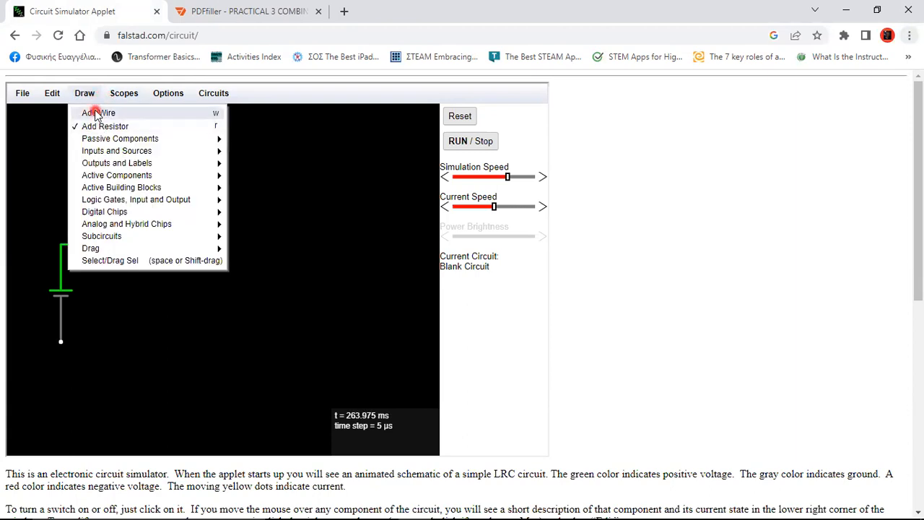
left_click(109, 113)
left_click_drag(189, 244, 245, 245)
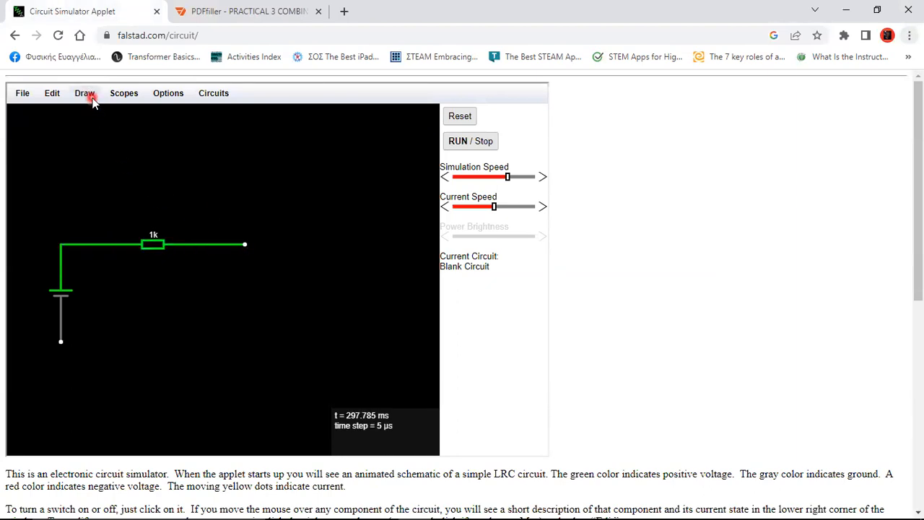
left_click(87, 93)
left_click(101, 126)
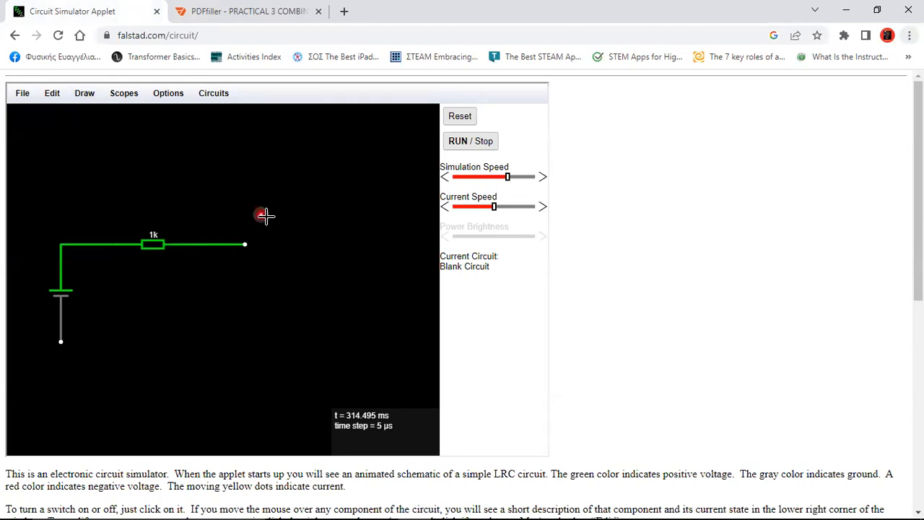
left_click_drag(257, 242, 326, 247)
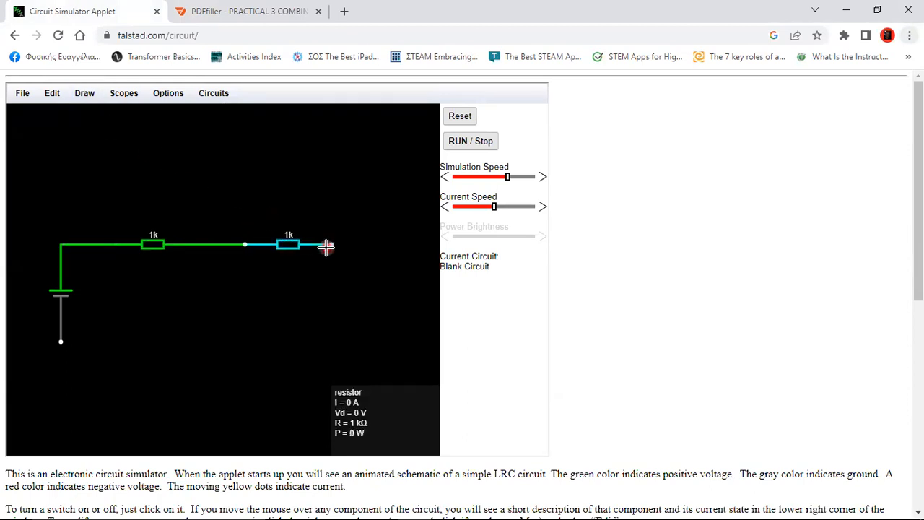
left_click(80, 96)
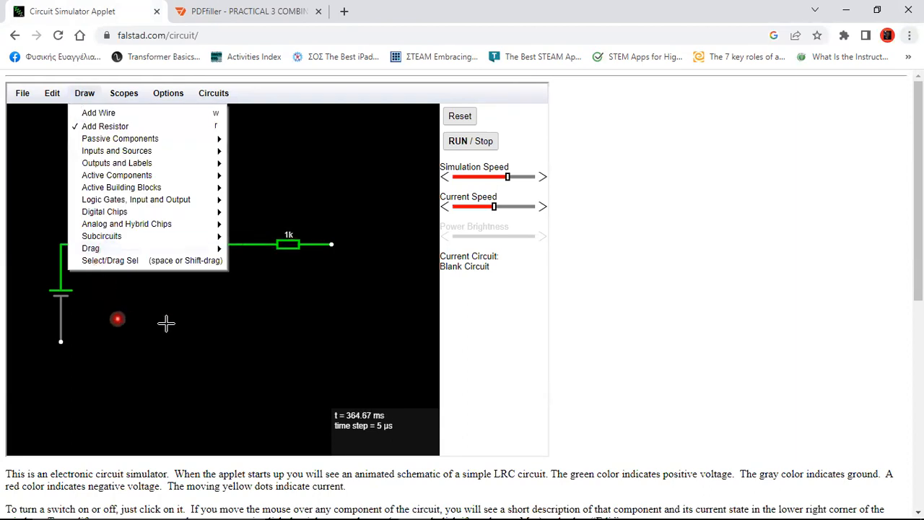
left_click_drag(331, 244, 336, 280)
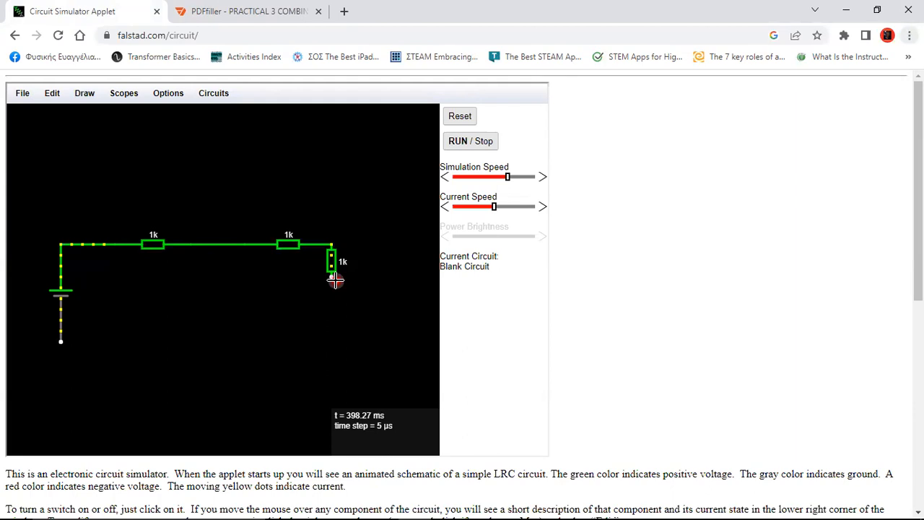
key("ctrl+z")
key("ctrl+z")
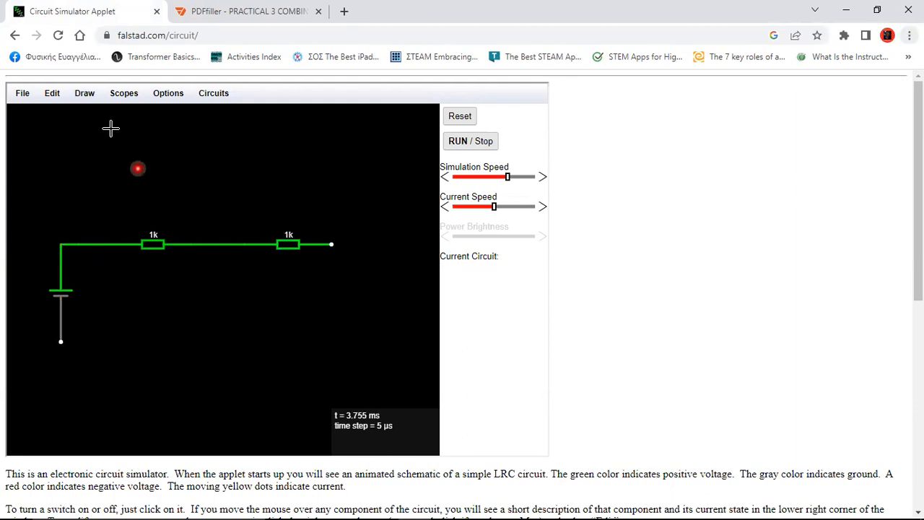
Draw a vertical wire down from the free end of the second resistor
left_click(84, 96)
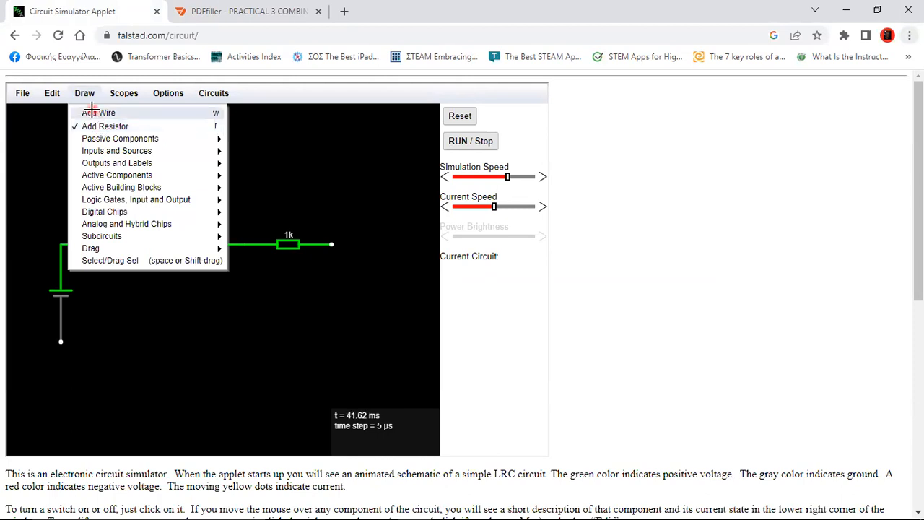
left_click(86, 114)
left_click_drag(332, 244, 331, 319)
left_click(85, 94)
left_click(90, 247)
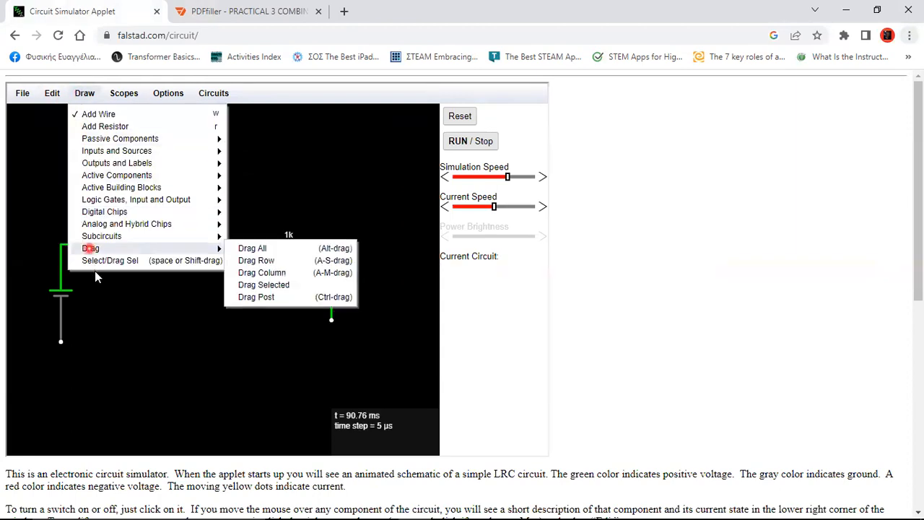
left_click(224, 326)
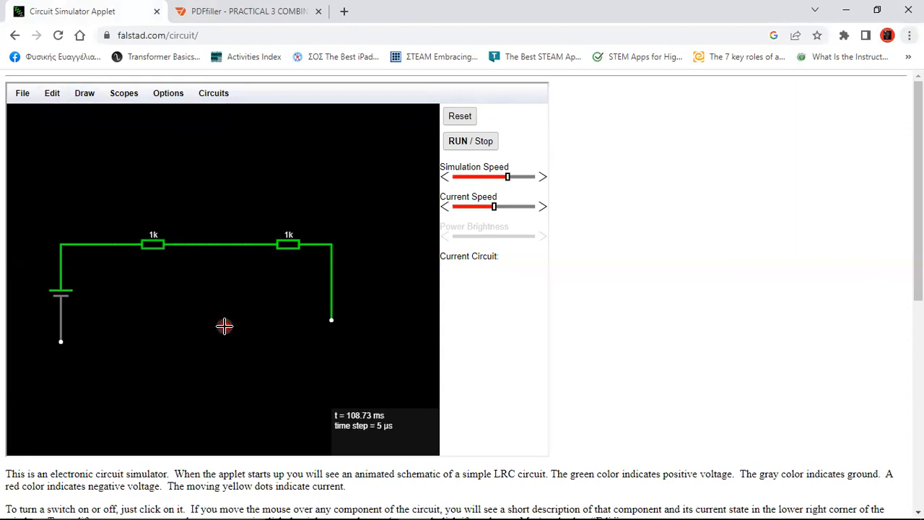
Run wires down and across from the junction before the first resistor, and add a third resistor in this lower branch
left_click_drag(115, 244, 118, 288)
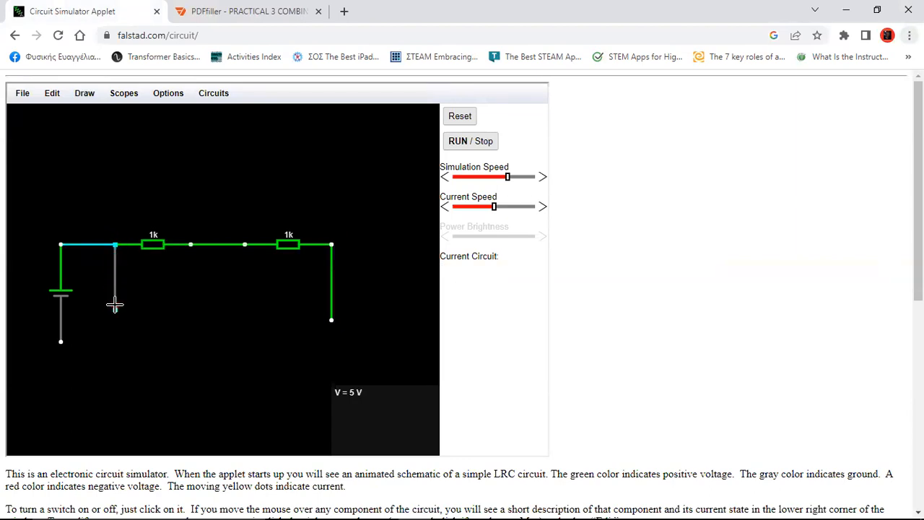
mouse_move(113, 311)
left_mouse_down()
mouse_move(112, 322)
mouse_move(179, 320)
left_mouse_up()
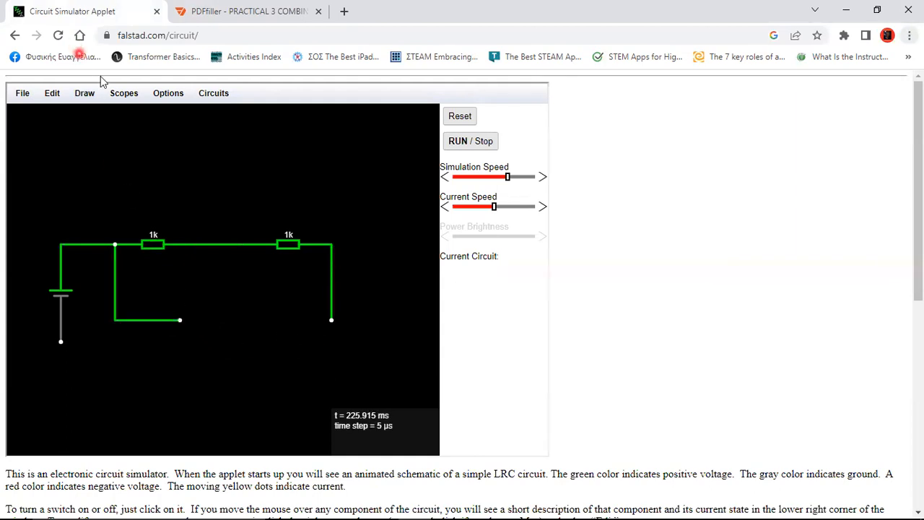
left_click(84, 93)
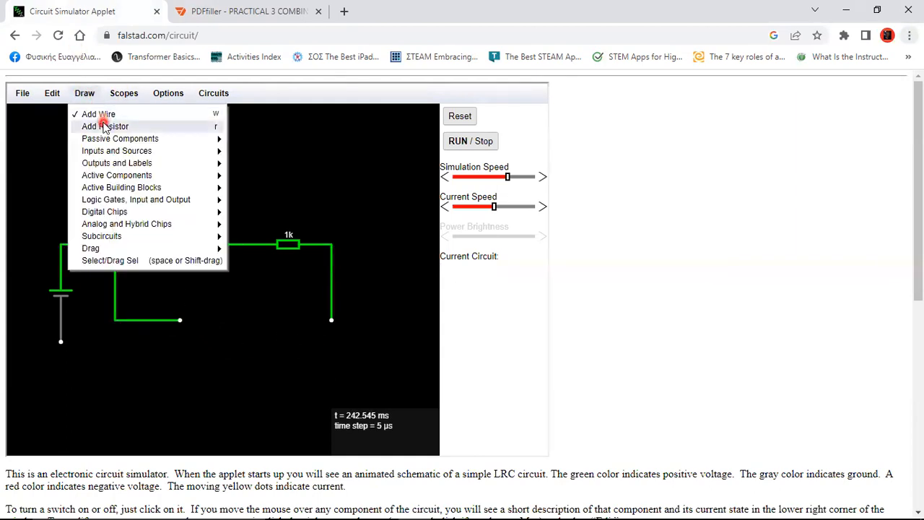
left_click(102, 121)
left_click_drag(181, 320, 265, 321)
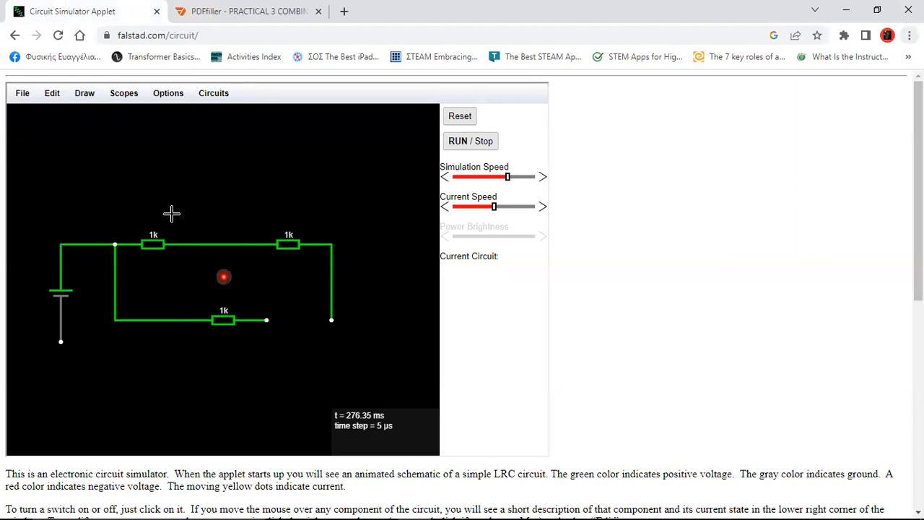
Connect the third resistor's free end to the vertical wire below the second resistor, closing the parallel branch
left_click(89, 94)
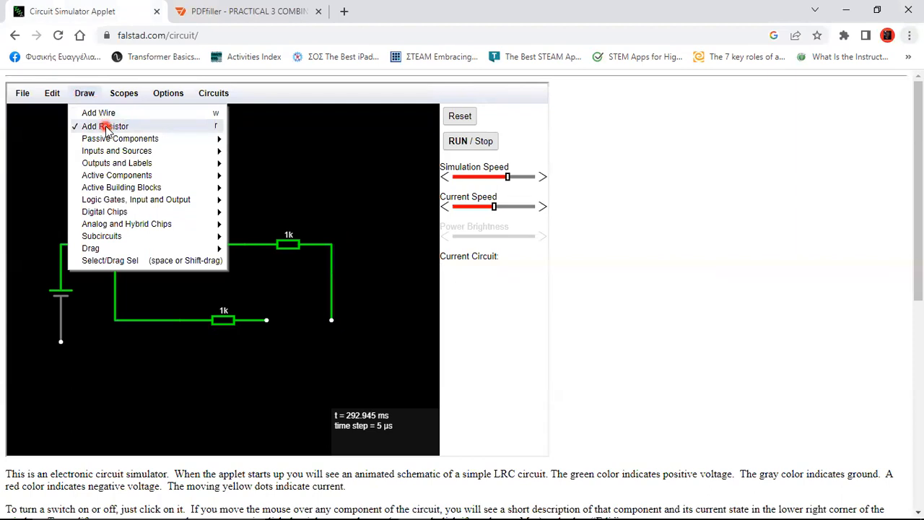
left_click(97, 112)
left_click_drag(267, 319, 329, 322)
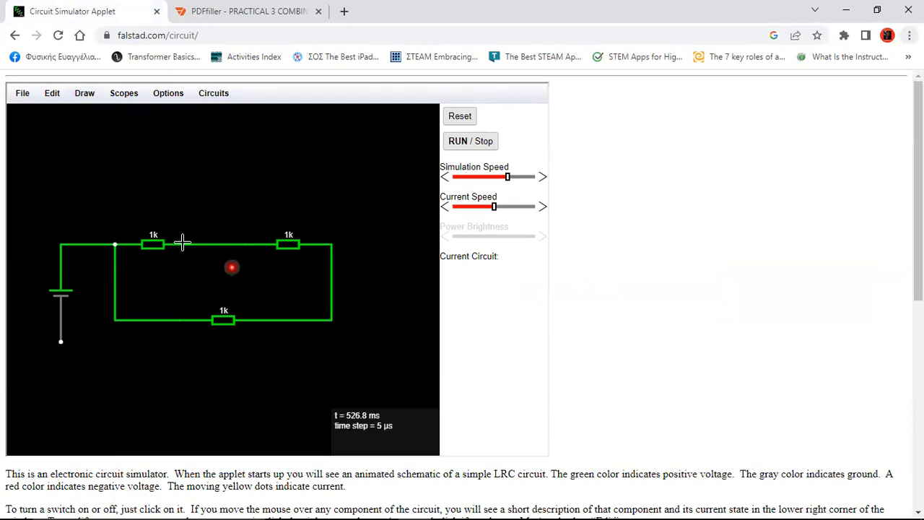
Switch to selection mode, shift the lower corner of the loop's vertical wire below the second resistor inward, and restore its position
left_click(91, 97)
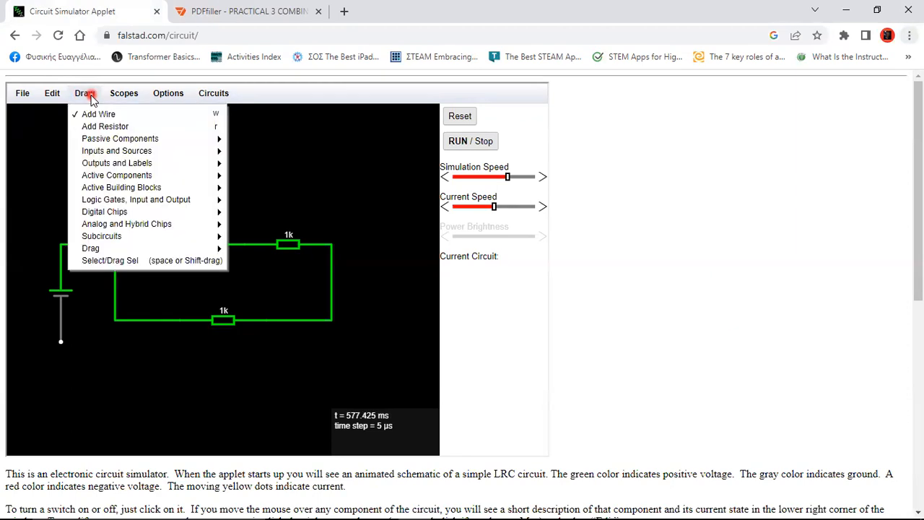
left_click(109, 260)
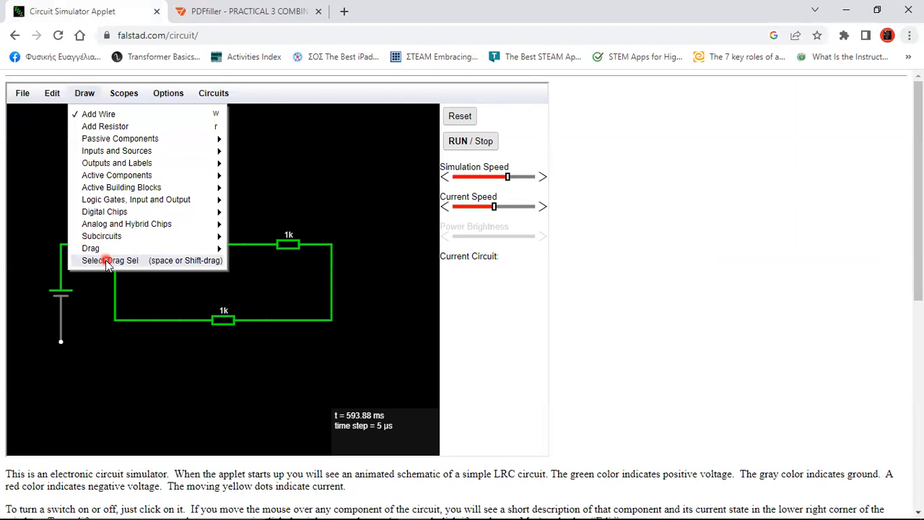
left_click(339, 288)
left_click(332, 288)
left_click(332, 290)
left_click(331, 320)
left_click(333, 306)
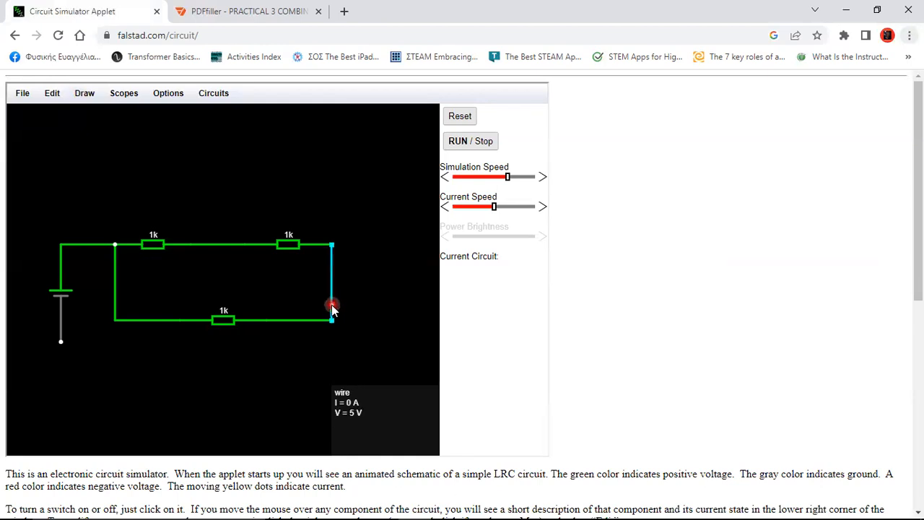
left_click(334, 319)
left_click_drag(334, 320, 316, 323)
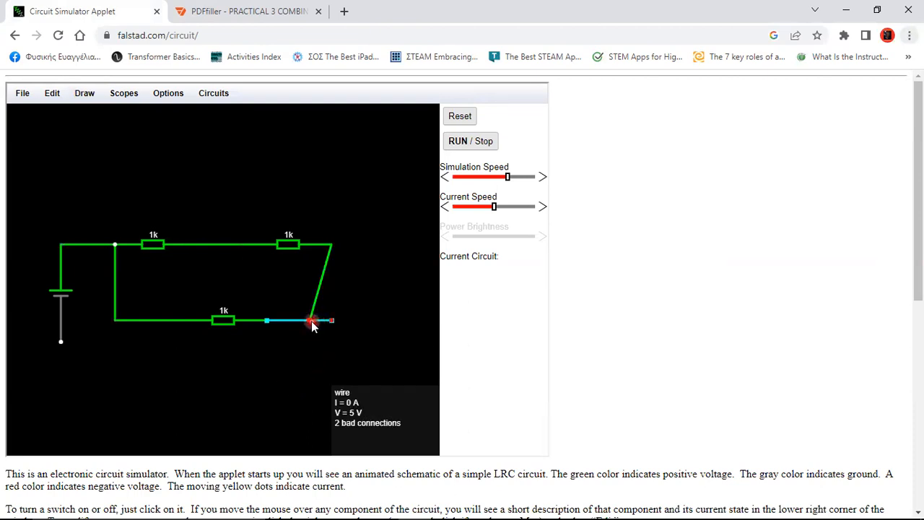
left_click(300, 367)
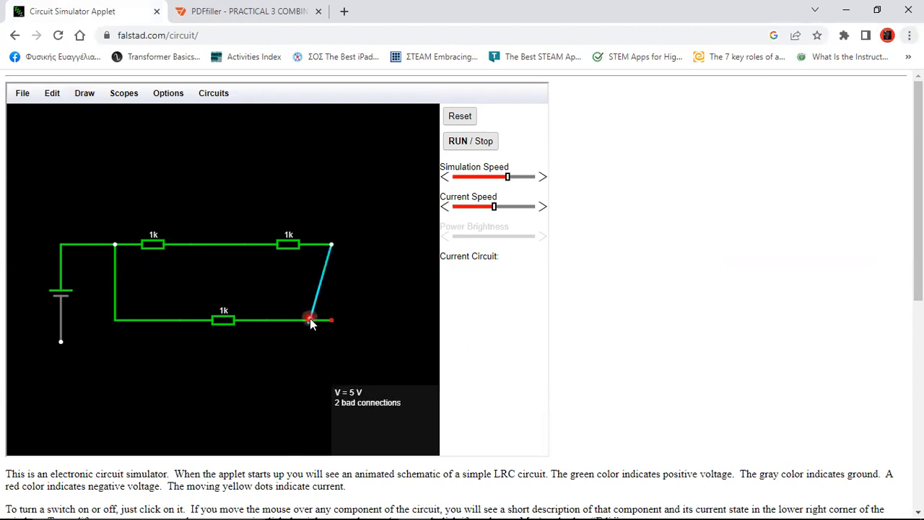
left_click_drag(314, 322, 332, 323)
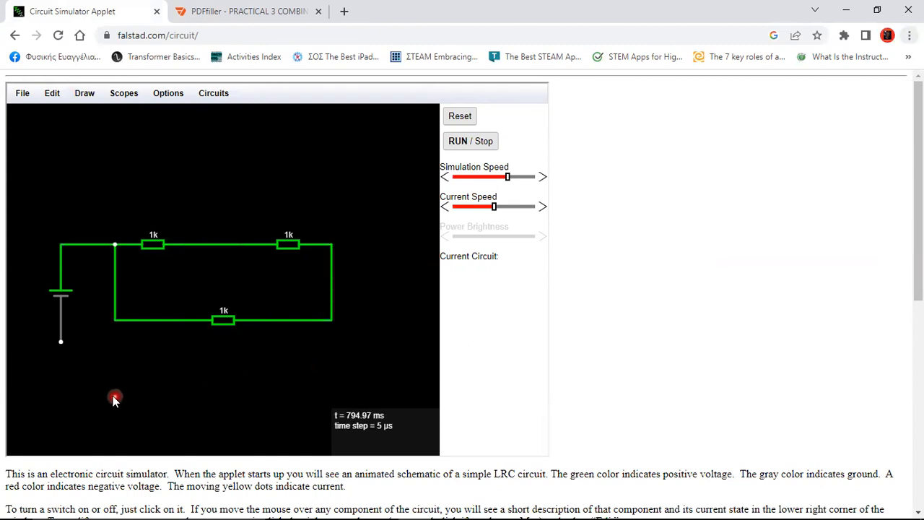
Draw wires from the battery's free terminal around the parallel section to the junction after the second resistor, closing the circuit
left_click(88, 93)
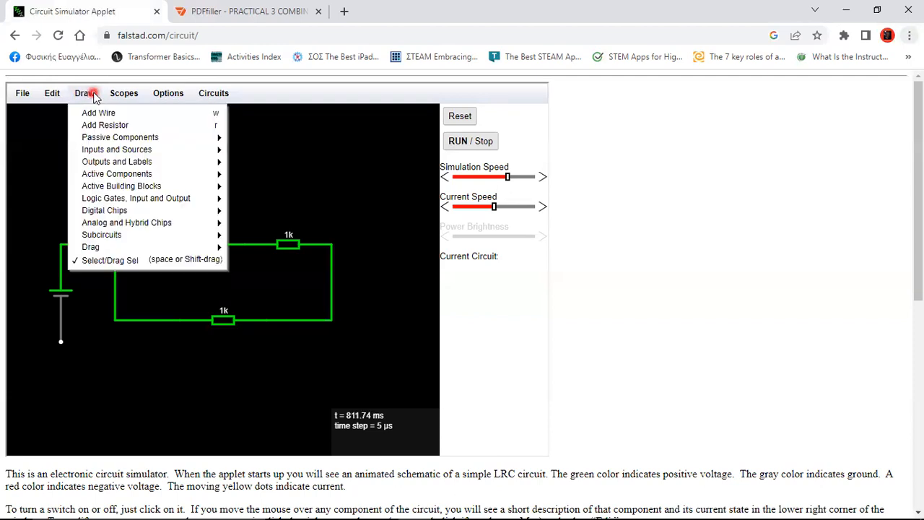
left_click(88, 114)
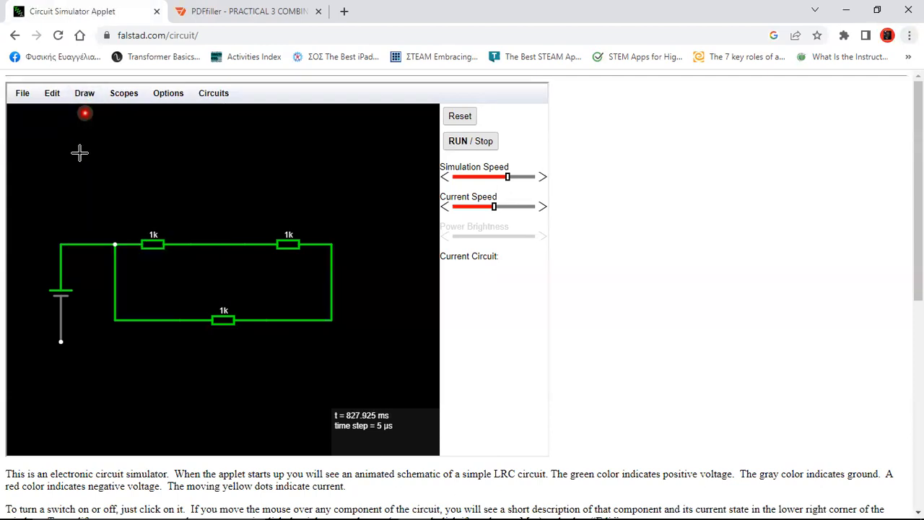
mouse_move(61, 342)
left_mouse_down()
mouse_move(308, 359)
mouse_move(332, 344)
mouse_move(387, 341)
mouse_move(386, 304)
left_mouse_up()
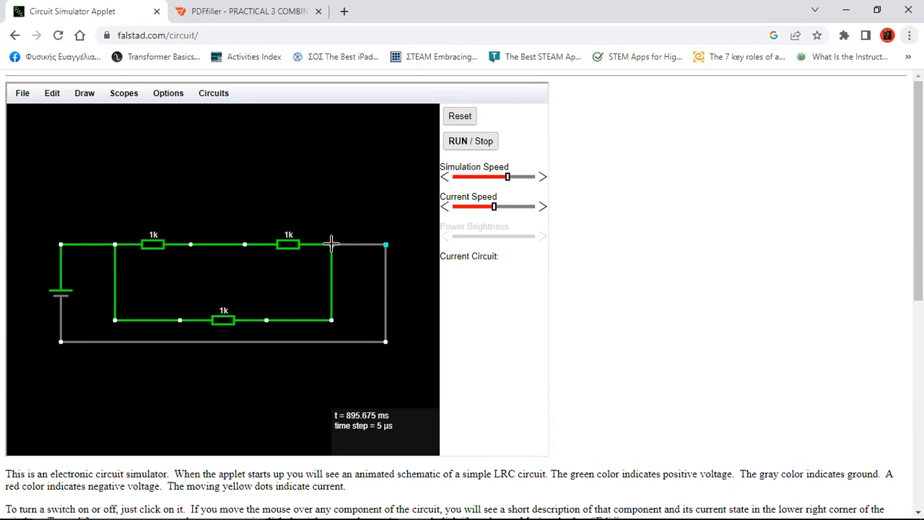
left_click_drag(331, 244, 331, 244)
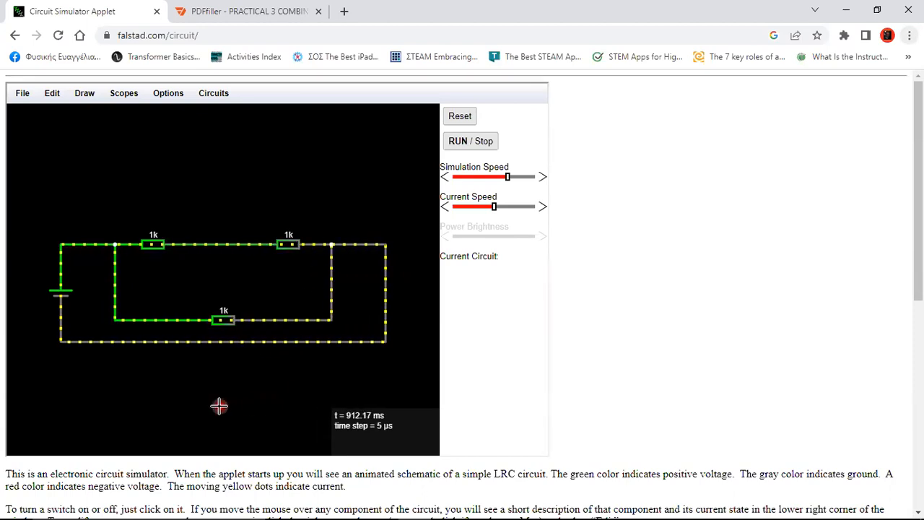
Set the voltage source to 6 V
mouse_move(61, 289)
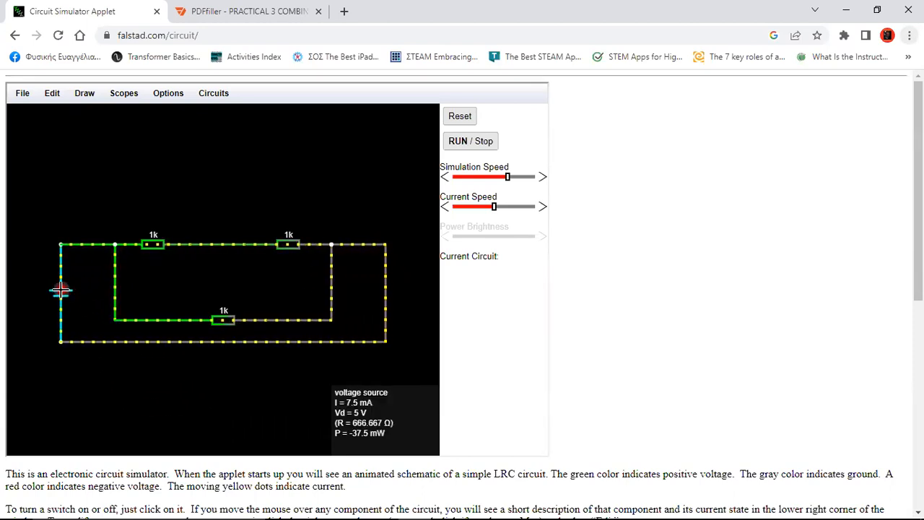
double_click(61, 289)
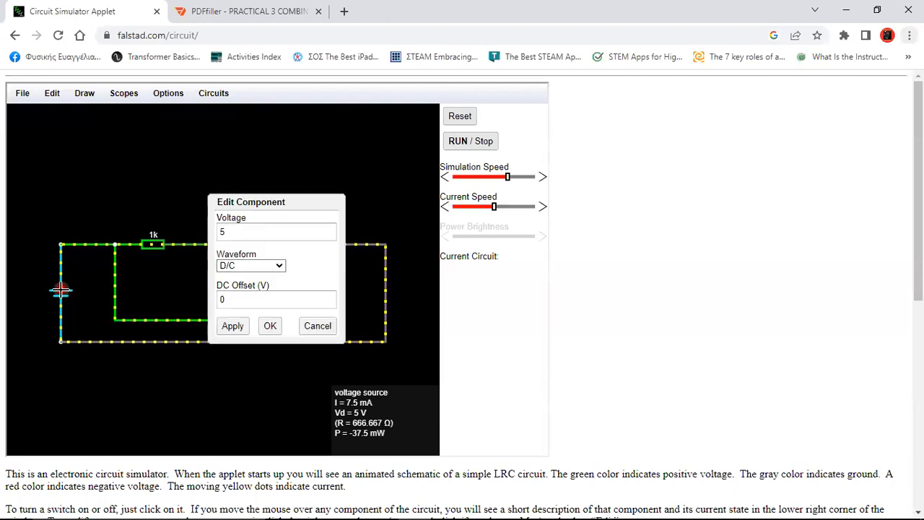
double_click(253, 232)
type("6")
left_click(233, 326)
left_click(269, 326)
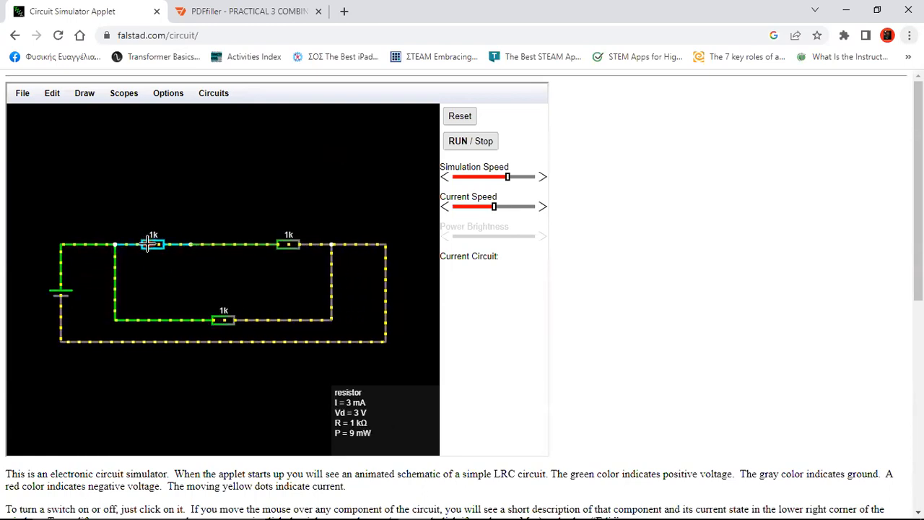
Set the resistance of the first resistor in the upper branch to 8k ohms
double_click(148, 246)
left_click(220, 265)
key("Delete")
type("8k")
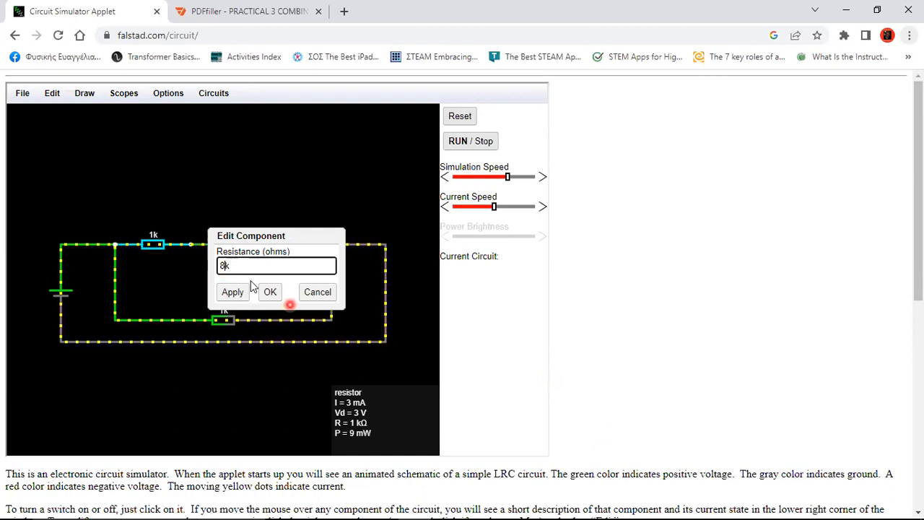
left_click(232, 292)
left_click(270, 292)
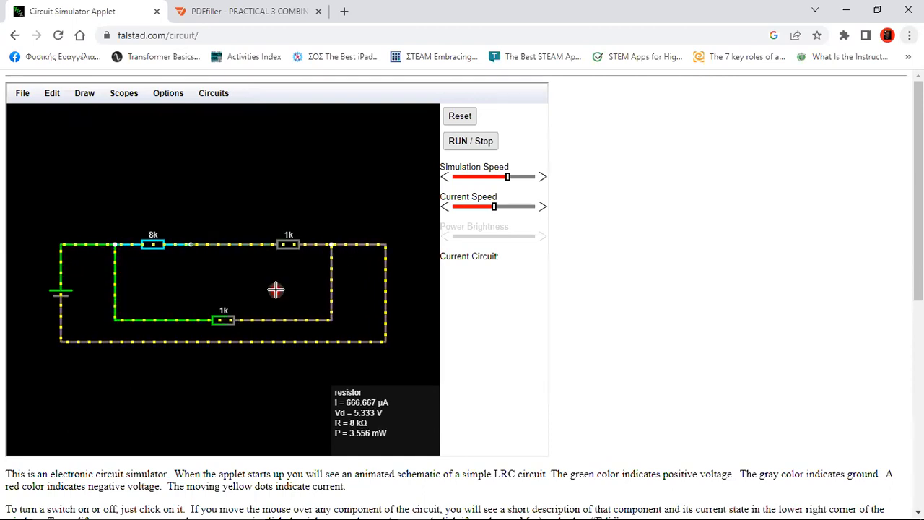
Set the resistance of the second resistor in the upper branch to 4k ohms
double_click(289, 247)
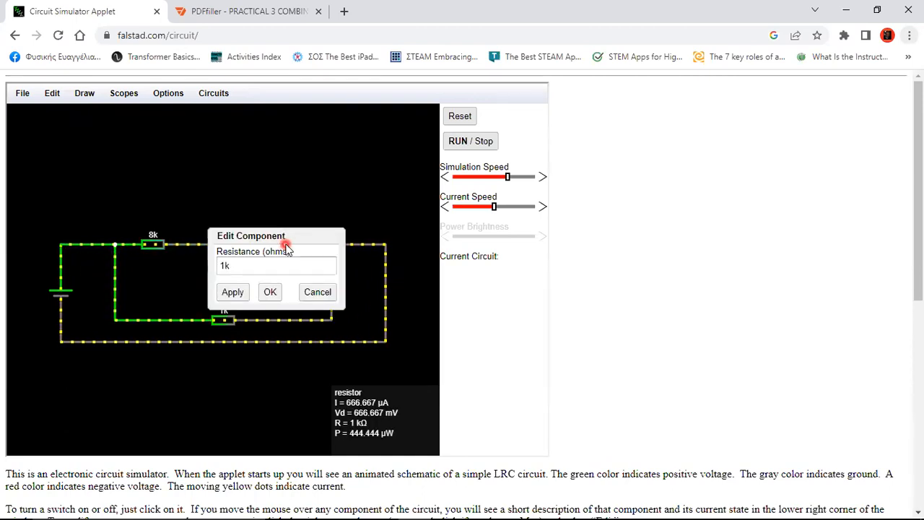
left_click(219, 265)
key("Delete")
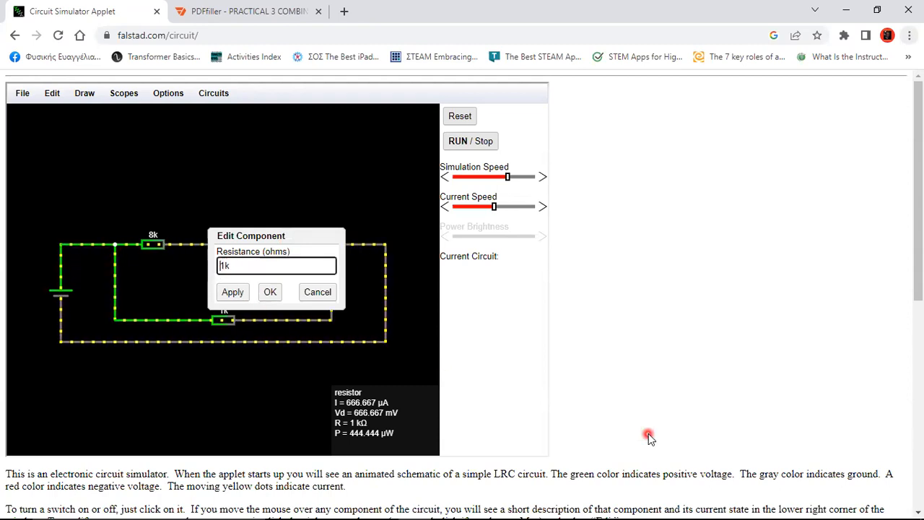
type("4")
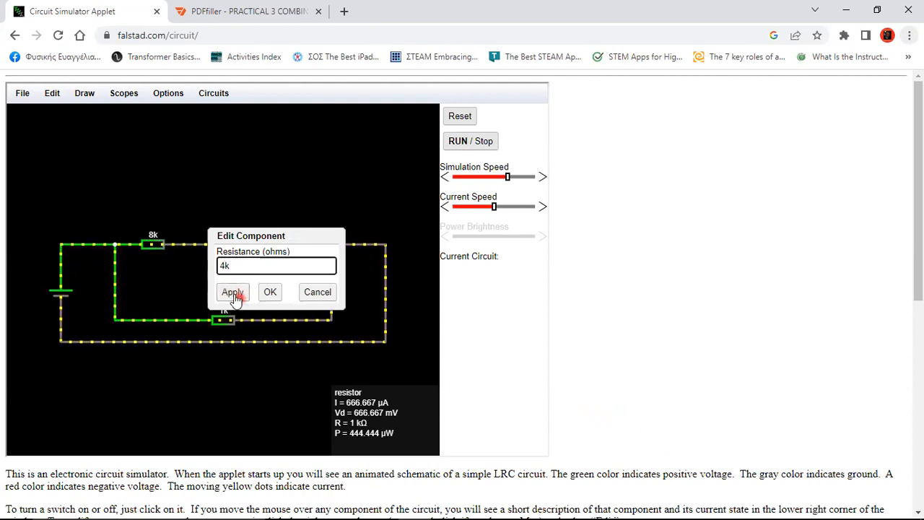
left_click(232, 292)
left_click(271, 296)
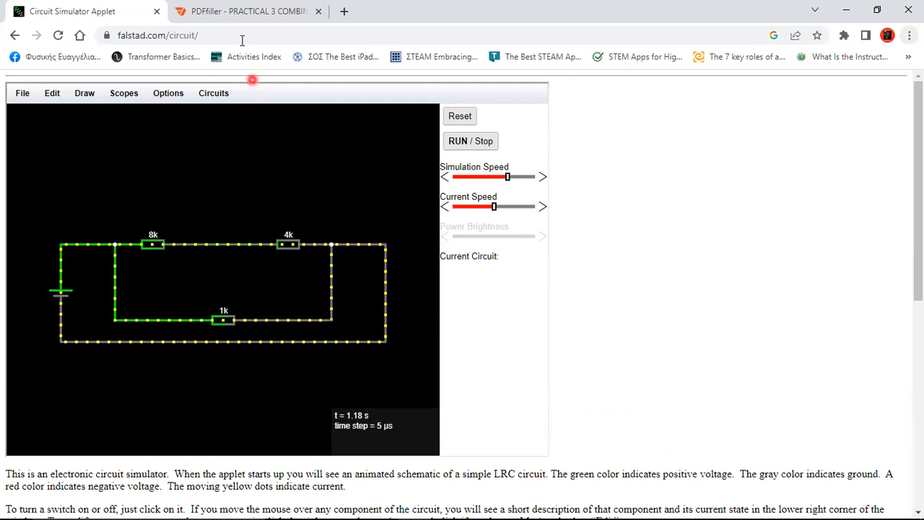
Check the third resistor's value in the worksheet diagram and set the lower-branch resistor to 6k ohms in the simulator
left_click(229, 5)
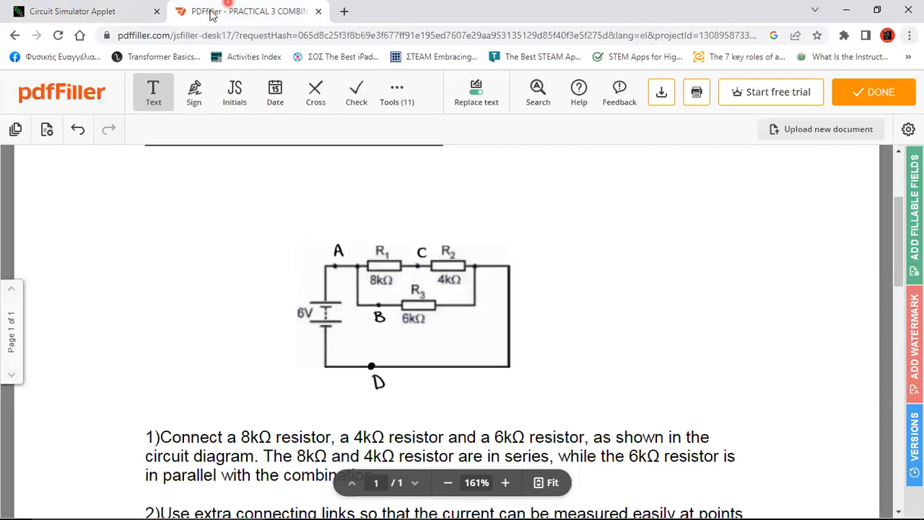
left_click(113, 10)
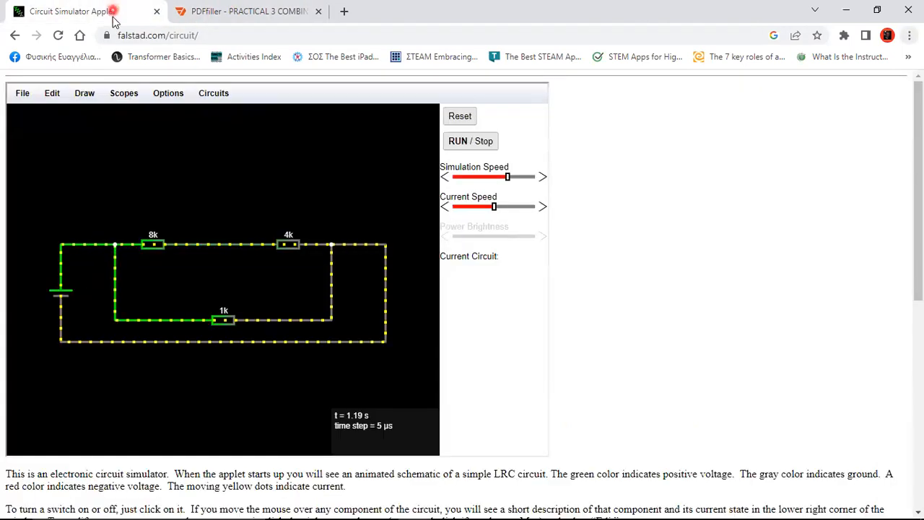
double_click(223, 318)
left_click(220, 265)
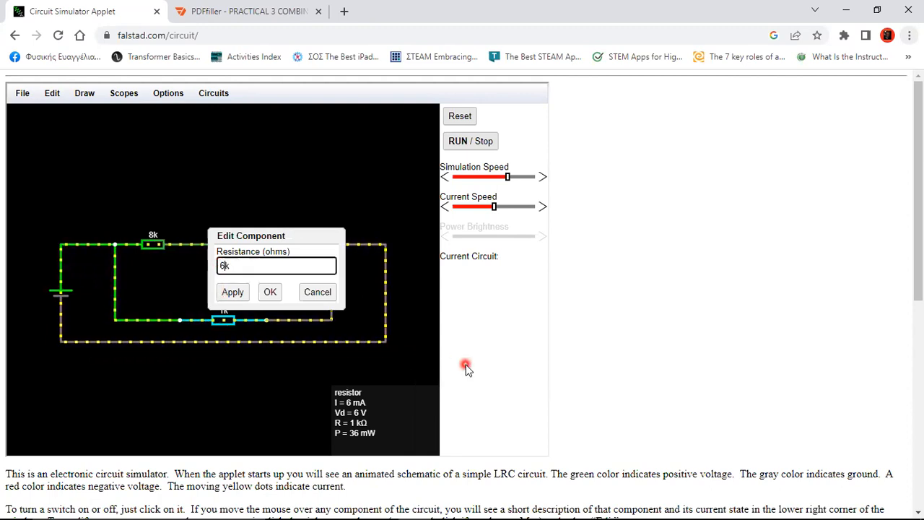
left_click(233, 293)
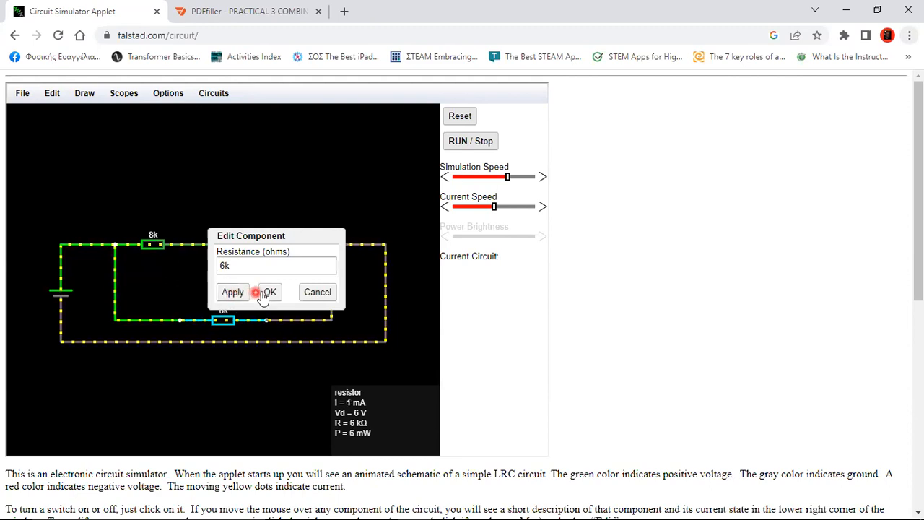
left_click(270, 292)
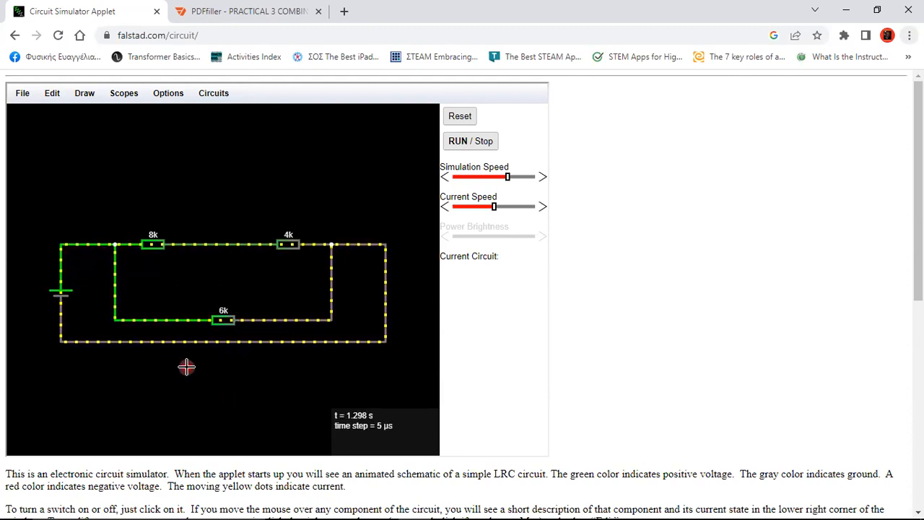
Read the worksheet's instructions for measuring currents and voltages, locate point A on its diagram, and return to the simulator
left_click(248, 12)
scroll(269, 325, "down", 3)
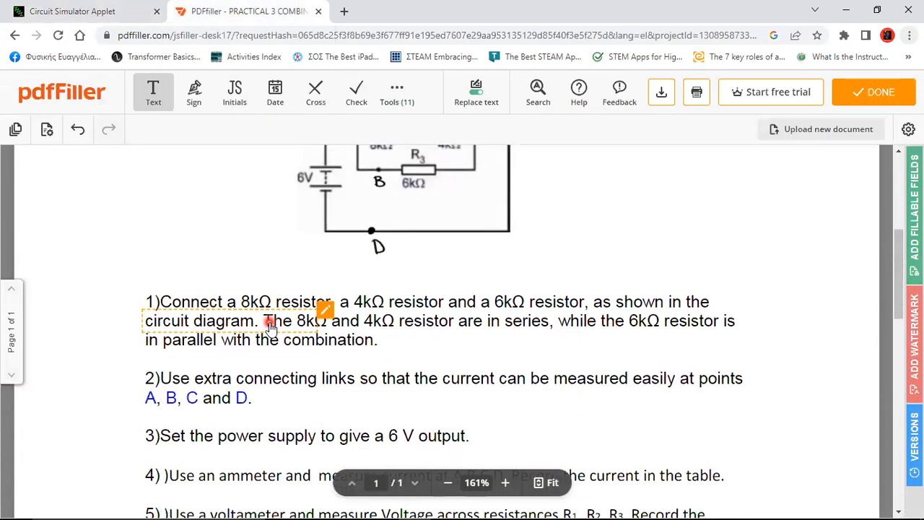
scroll(269, 324, "down", 5)
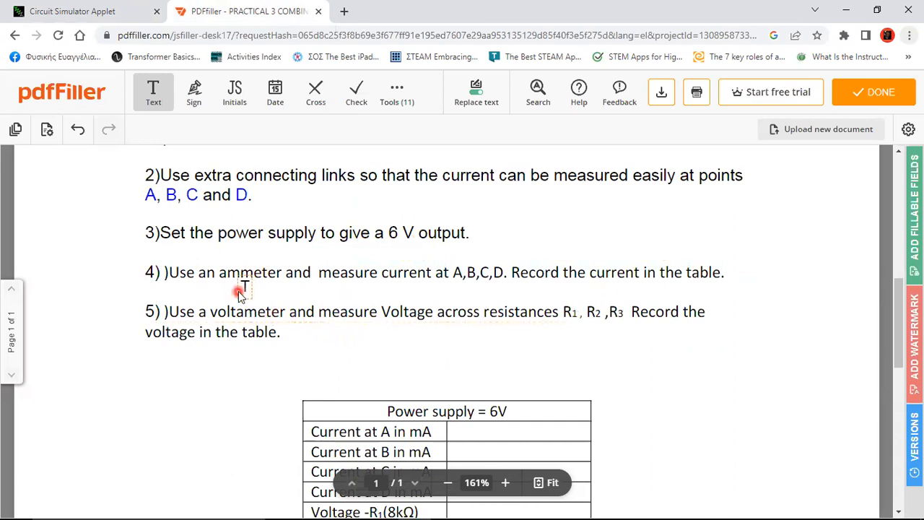
scroll(240, 293, "up", 4)
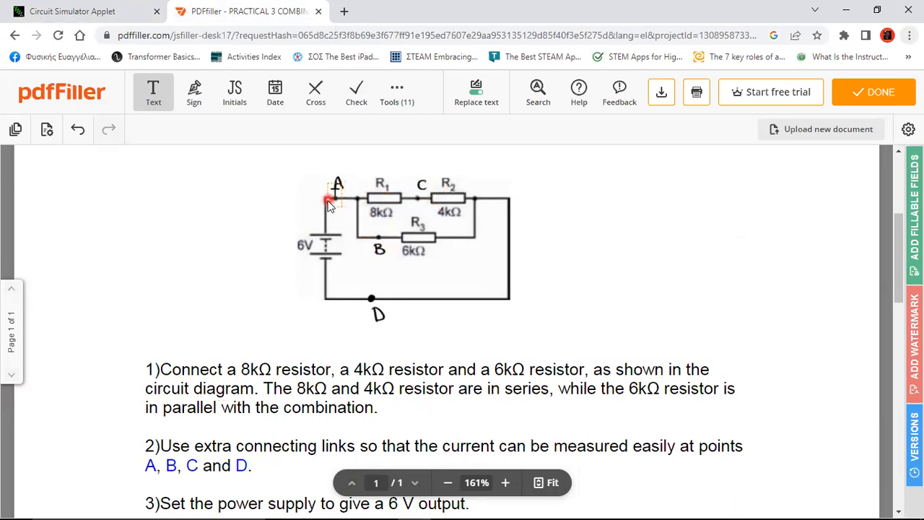
left_click(83, 12)
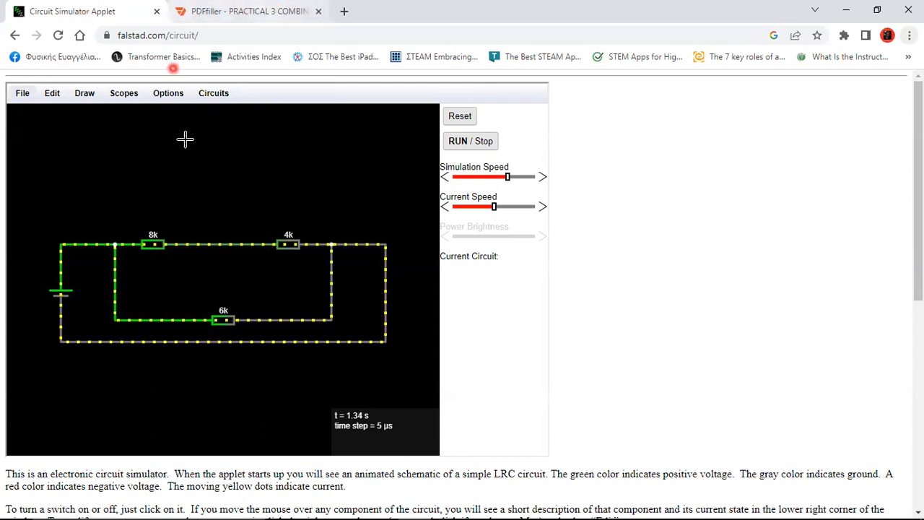
mouse_move(87, 243)
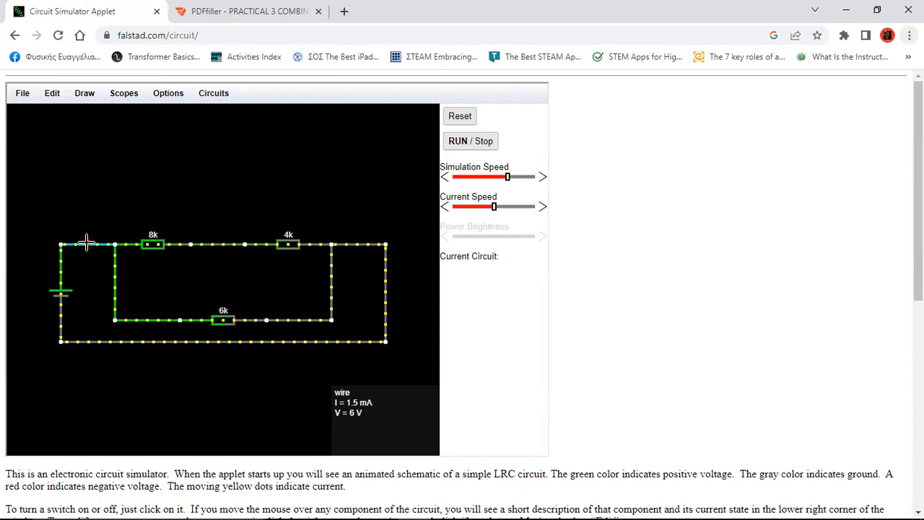
left_click_drag(84, 232, 84, 233)
key("ctrl+z")
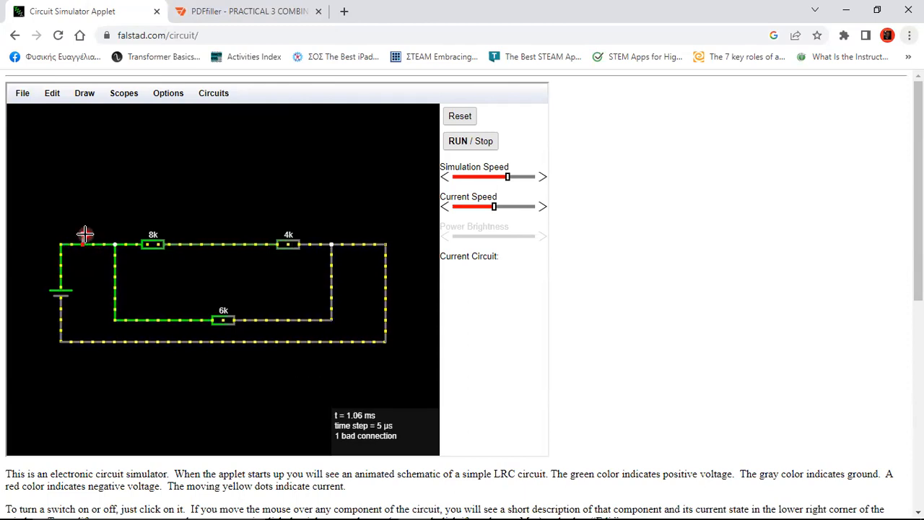
Move the wire between the battery and the first junction above the circuit, opening a gap at point A
left_click(83, 99)
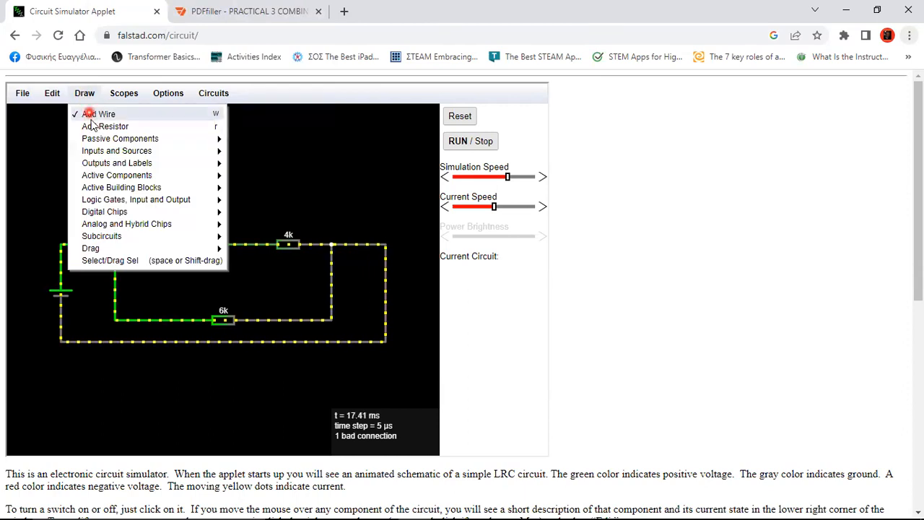
left_click(123, 262)
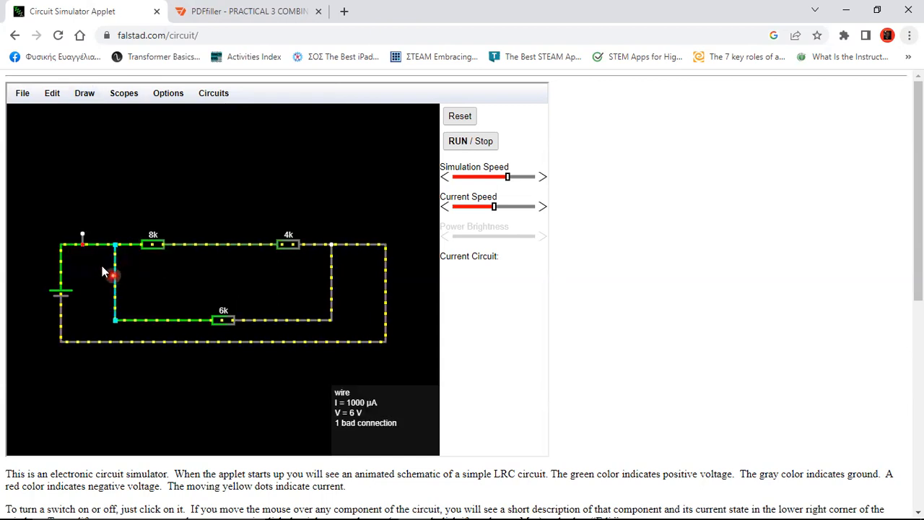
left_click_drag(86, 243, 71, 158)
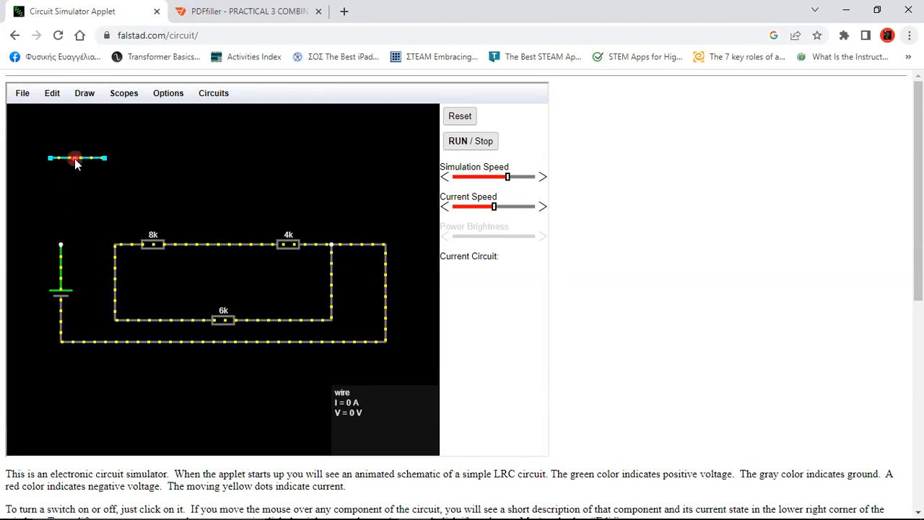
mouse_move(74, 158)
left_mouse_down()
mouse_move(85, 181)
mouse_move(82, 246)
mouse_move(70, 146)
left_mouse_up()
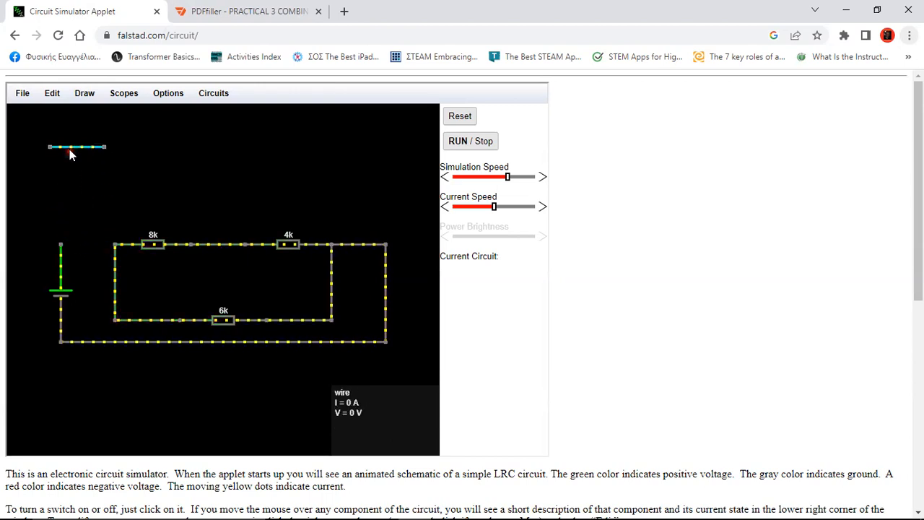
Insert an ammeter at point A, bridging the gap from the battery's positive terminal to the first junction
left_click(84, 94)
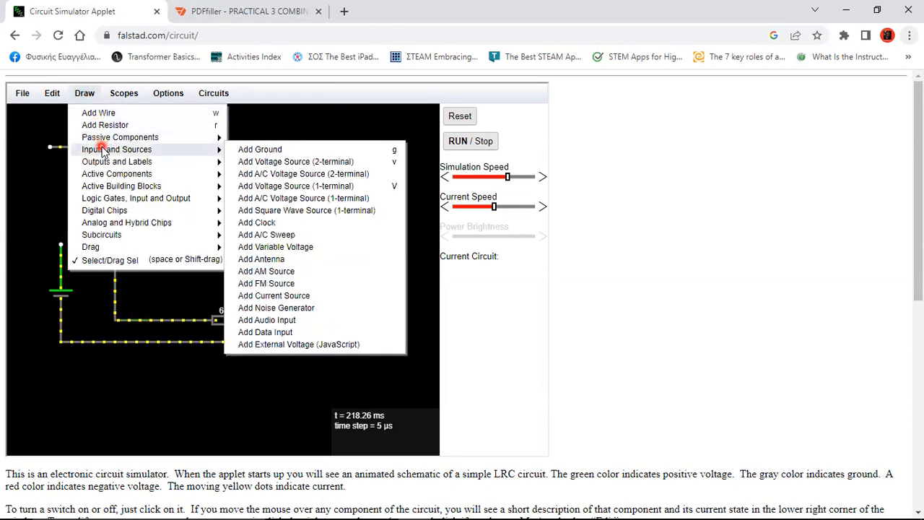
mouse_move(108, 163)
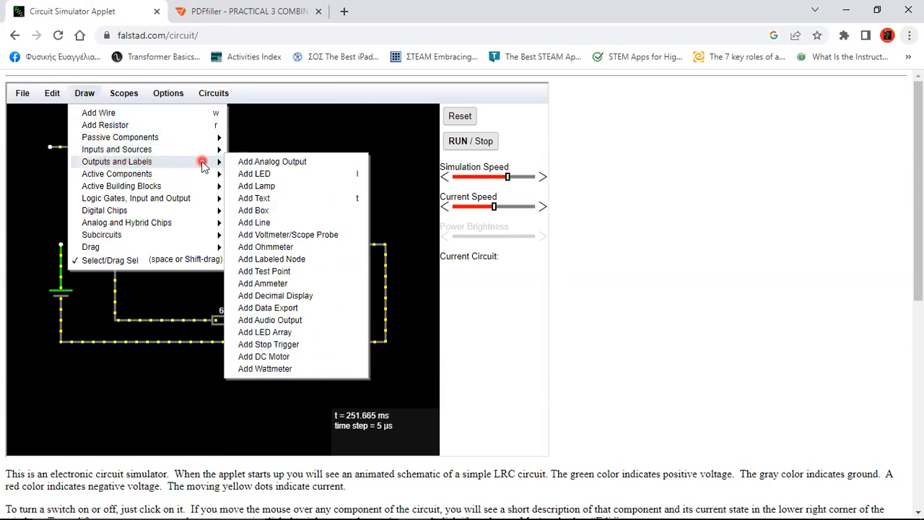
mouse_move(152, 152)
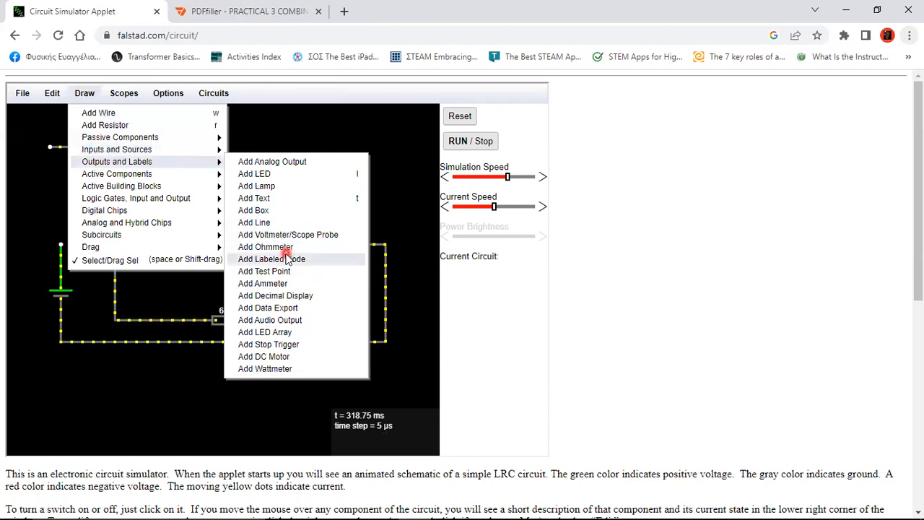
left_click(277, 286)
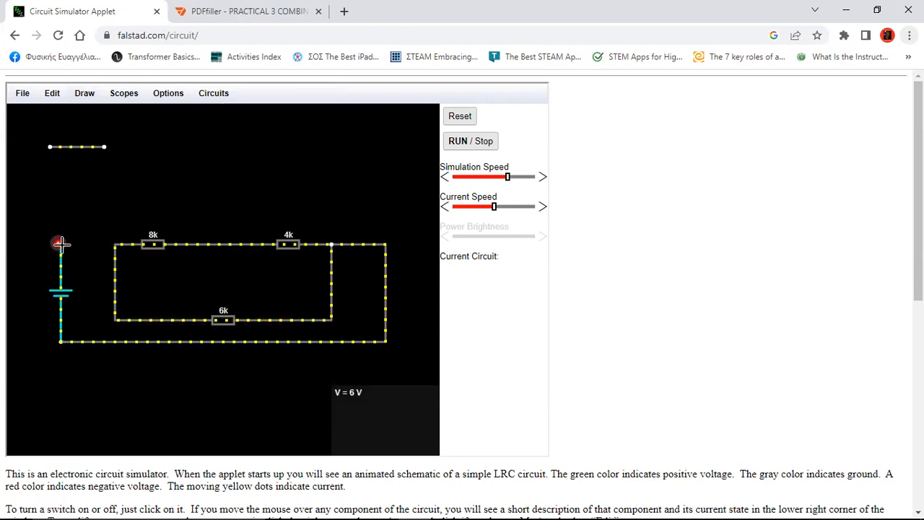
left_click_drag(61, 244, 115, 244)
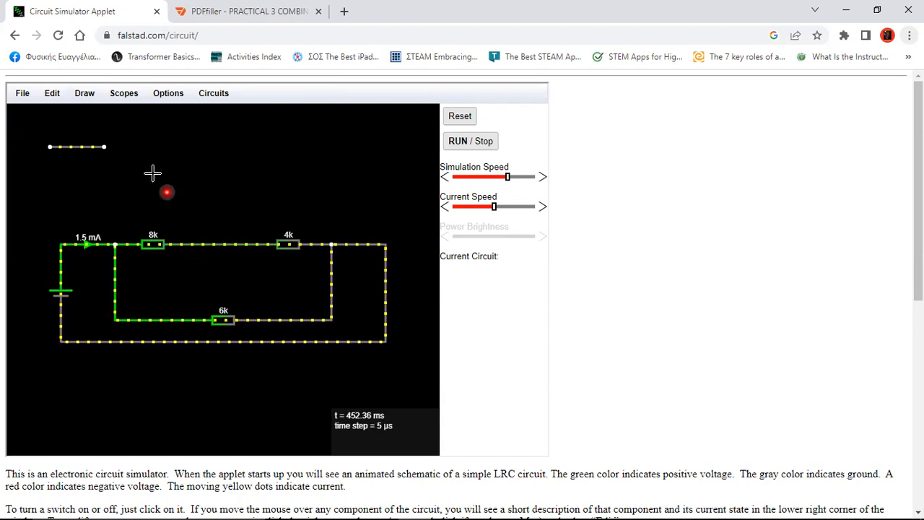
Move the wire between the 8k and 4k resistors above the circuit, opening a gap at point C
left_click(83, 95)
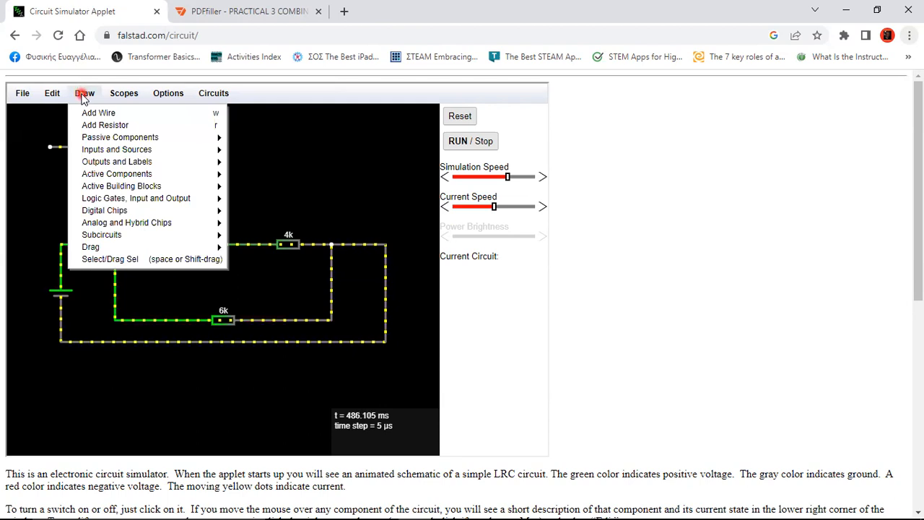
left_click(108, 259)
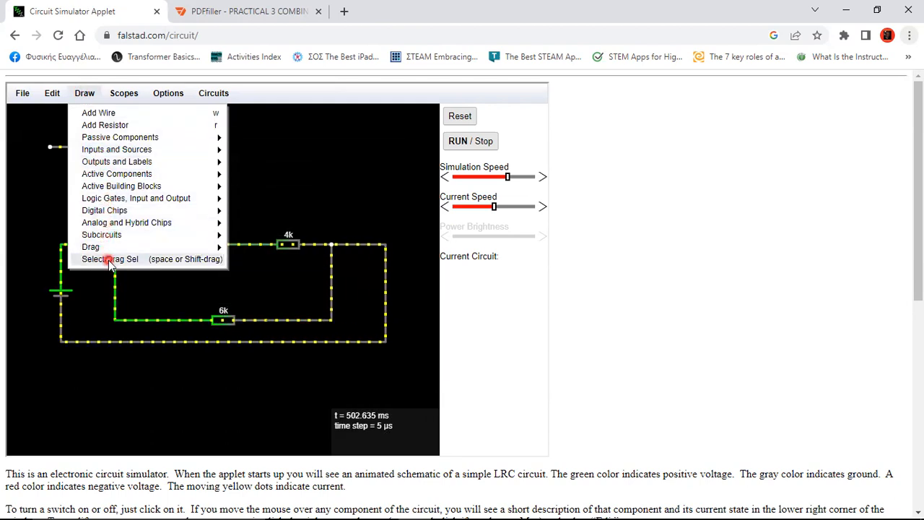
left_click(223, 244)
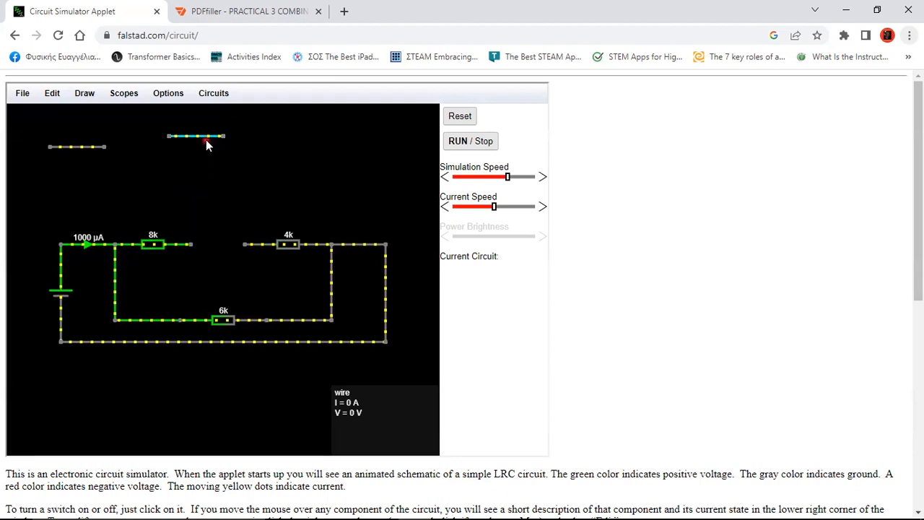
Insert an ammeter at point C, running from the 8k resistor to the 4k resistor
left_click(56, 125)
left_click(83, 96)
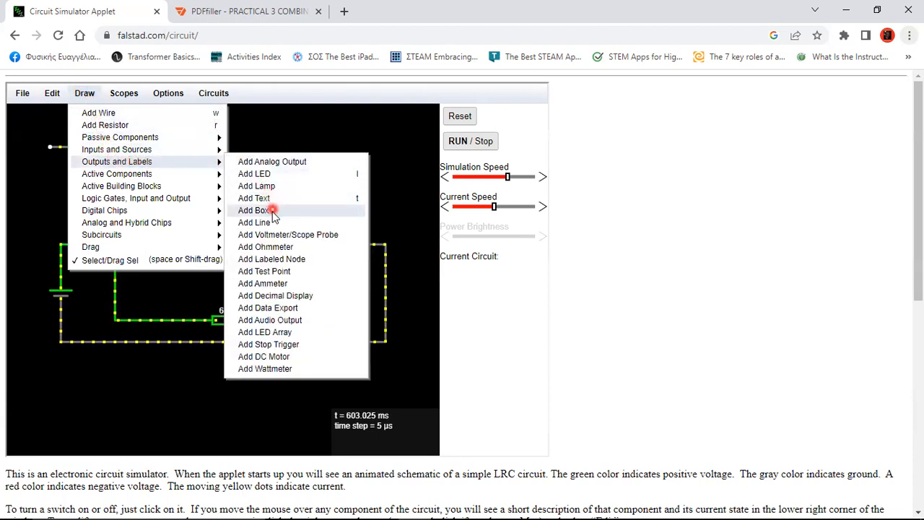
left_click(278, 286)
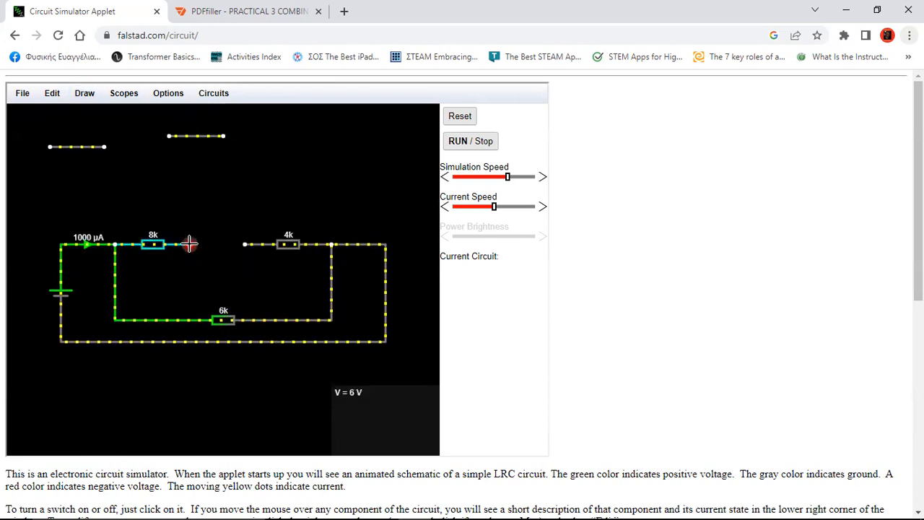
left_click_drag(193, 244, 245, 245)
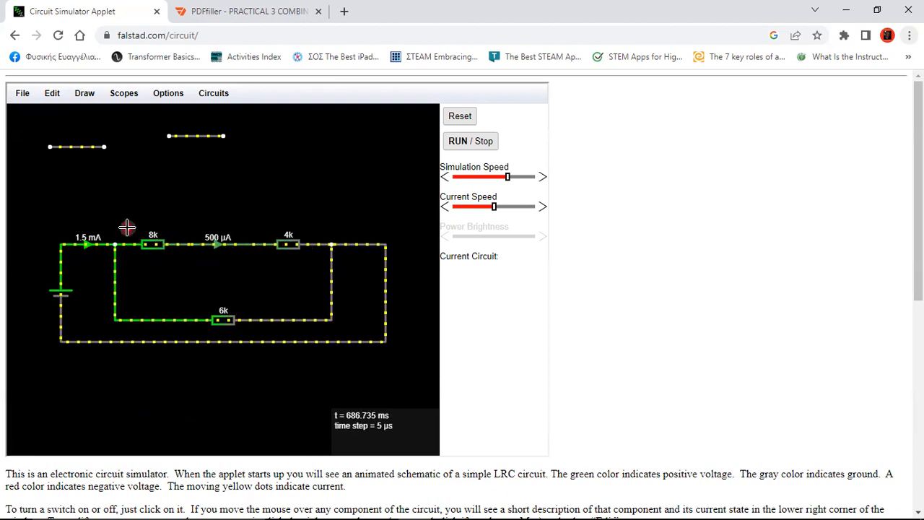
mouse_move(158, 319)
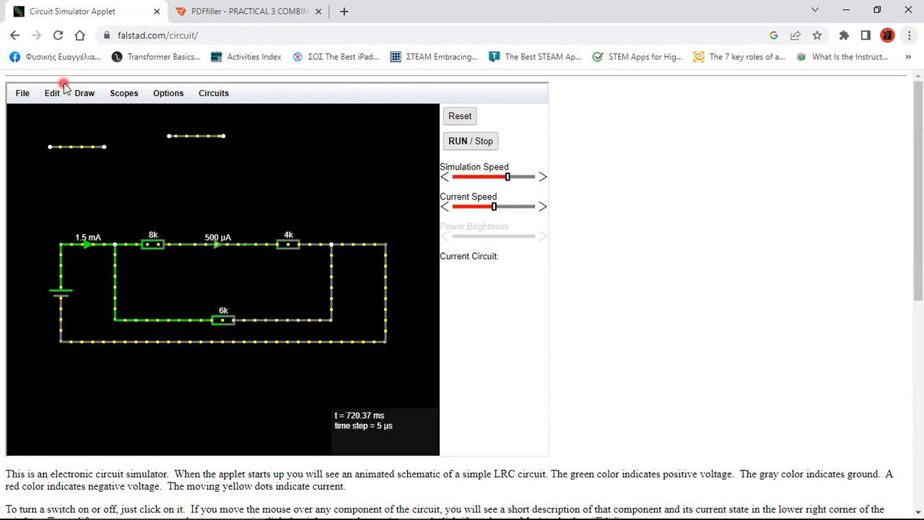
left_click(84, 92)
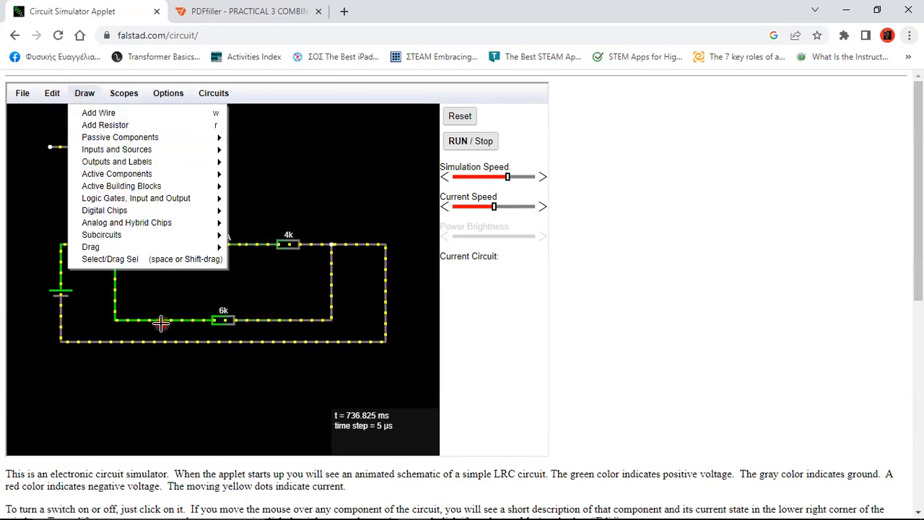
left_click(168, 325)
mouse_move(156, 291)
left_mouse_down()
mouse_move(155, 196)
mouse_move(150, 343)
left_mouse_up()
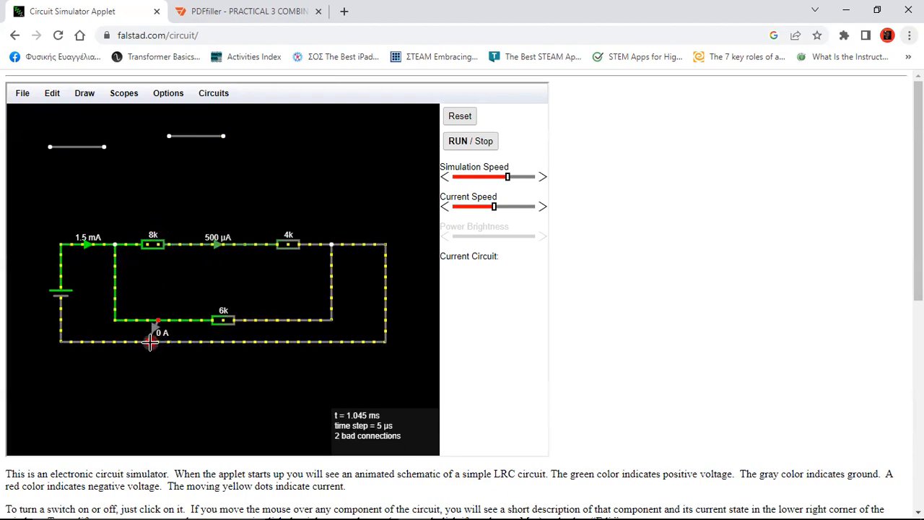
key("ctrl+z")
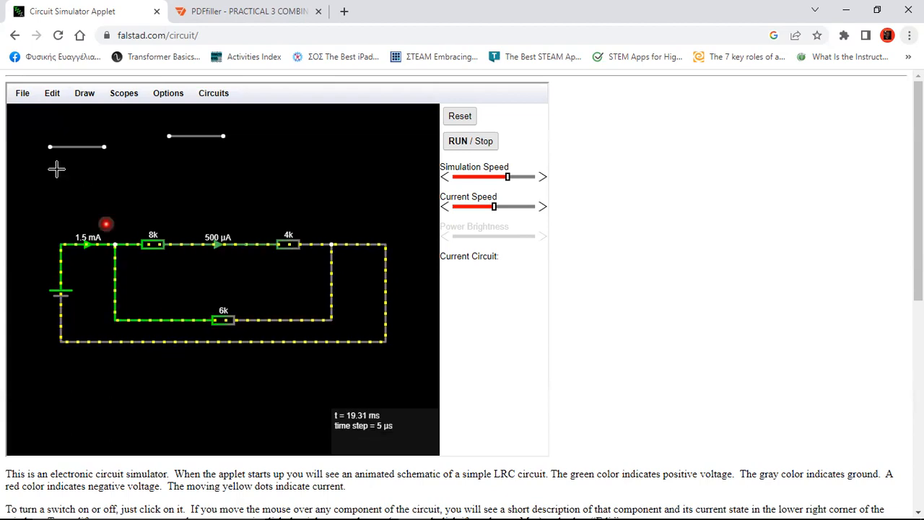
Move the wire between the first junction's branch and the 6k resistor above the circuit, opening a gap at point B
left_click(85, 93)
left_click(115, 259)
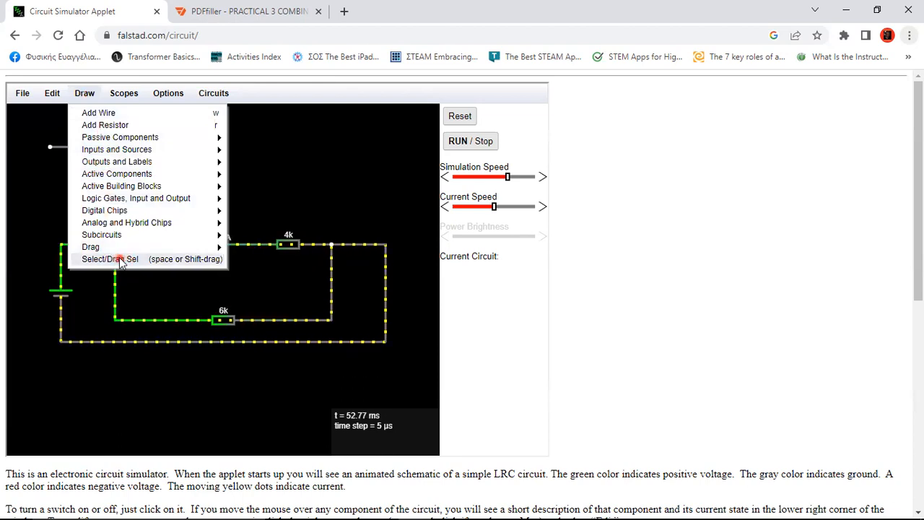
left_click(143, 321)
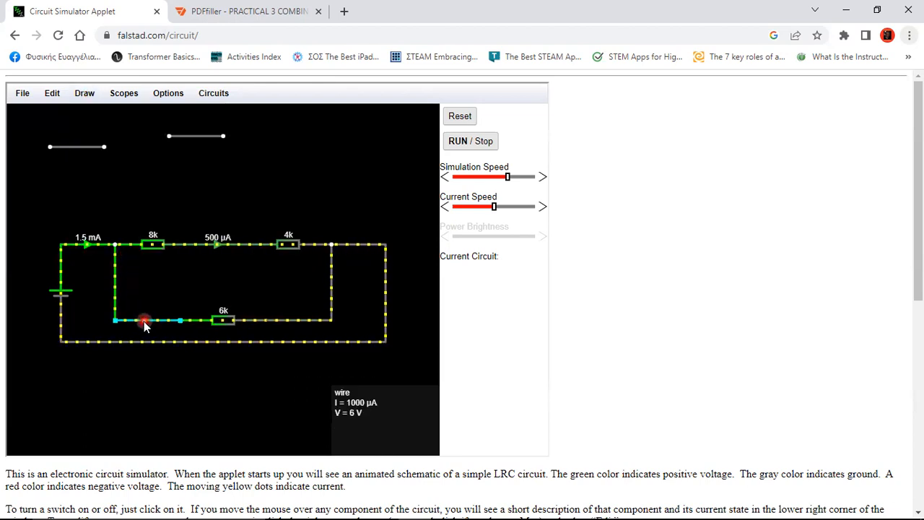
left_click_drag(144, 320, 133, 190)
left_click_drag(133, 158, 151, 157)
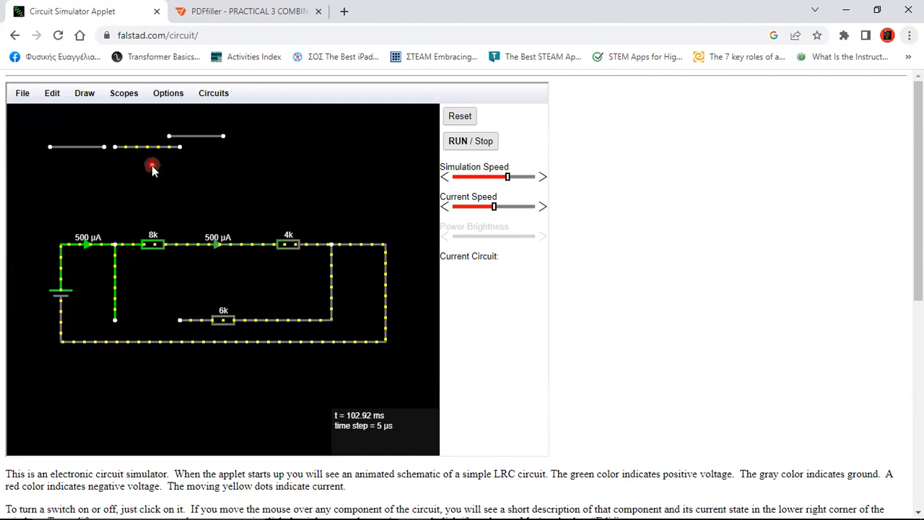
Insert an ammeter at point B, running from the branch corner to the 6k resistor
left_click(77, 95)
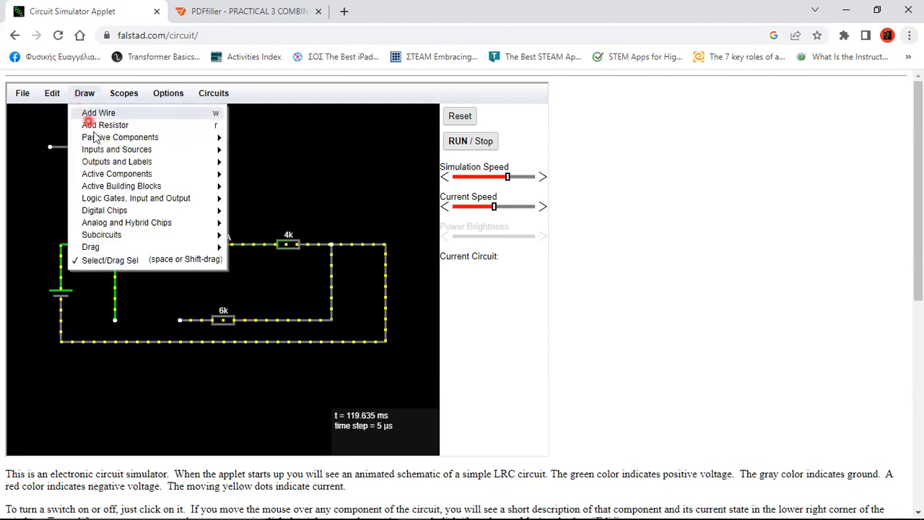
left_click(110, 162)
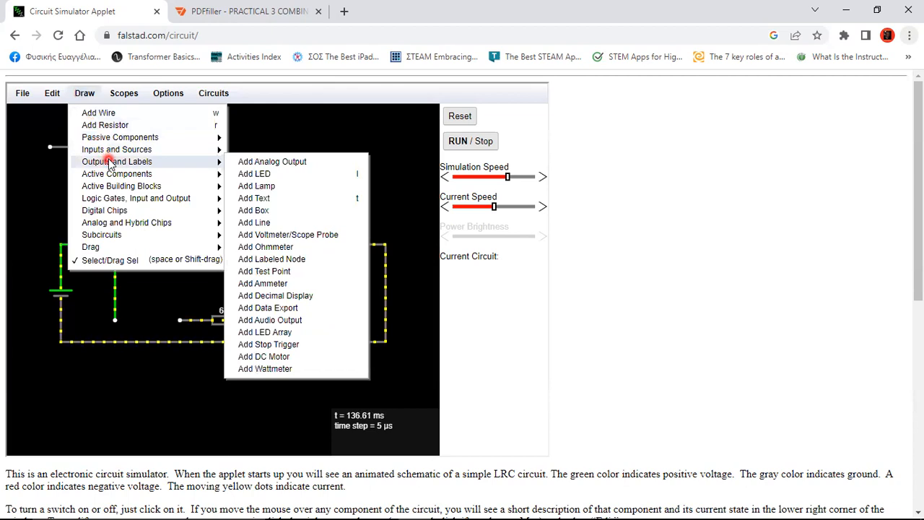
left_click(274, 284)
left_click_drag(114, 320, 177, 319)
Check point D on the worksheet diagram and shorten the circuit's lower return wire at the battery end to open a gap there
left_click(256, 10)
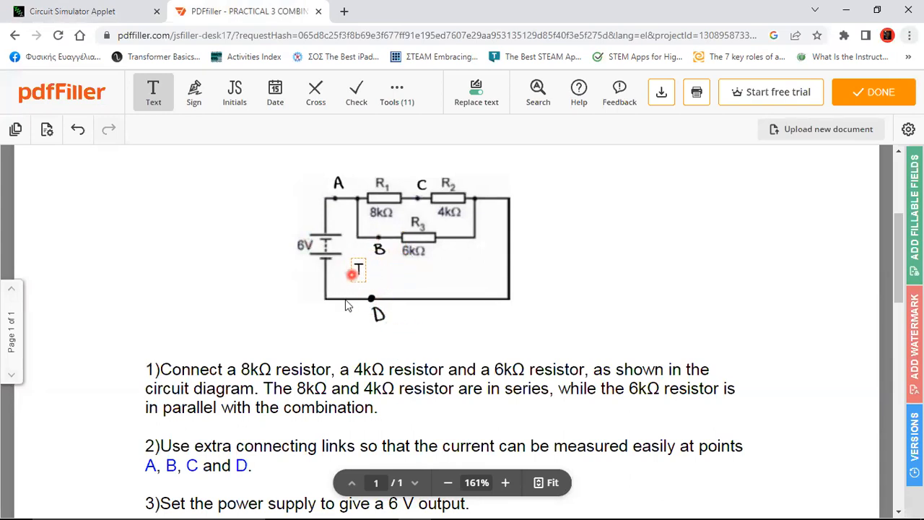
left_click(43, 11)
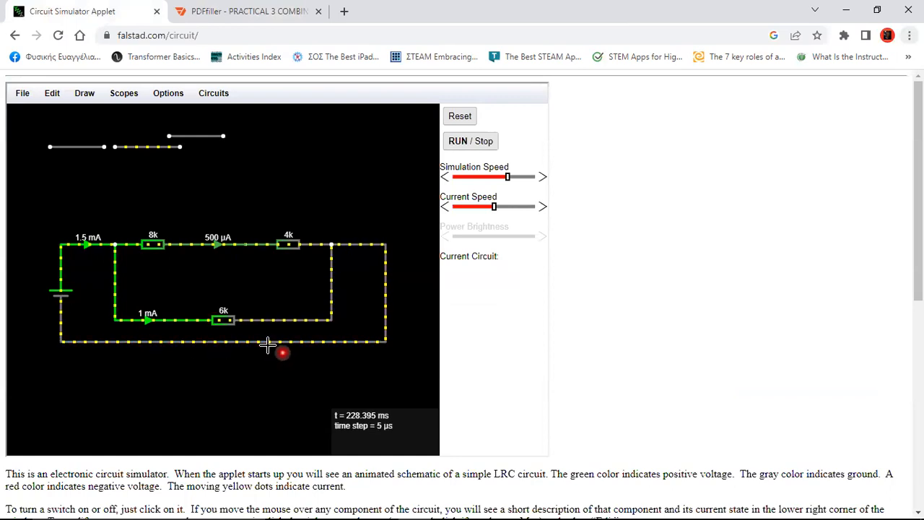
left_click(79, 95)
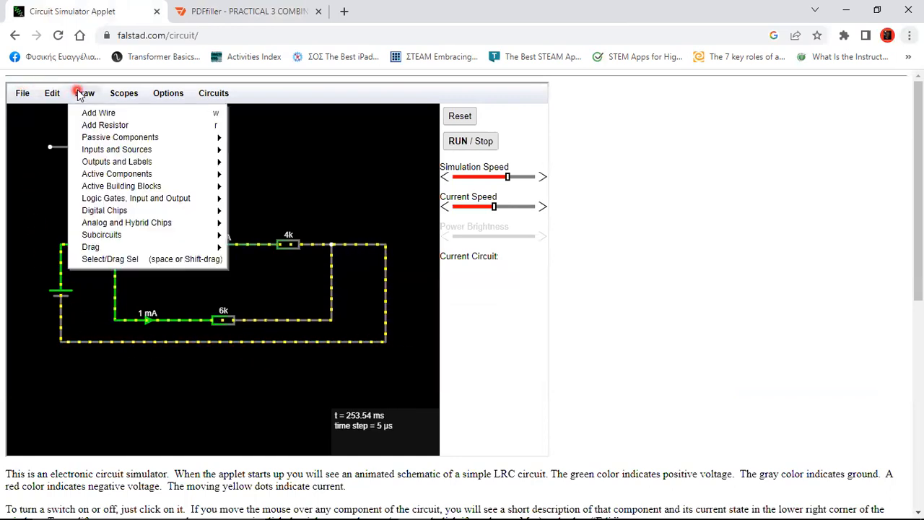
left_click(103, 259)
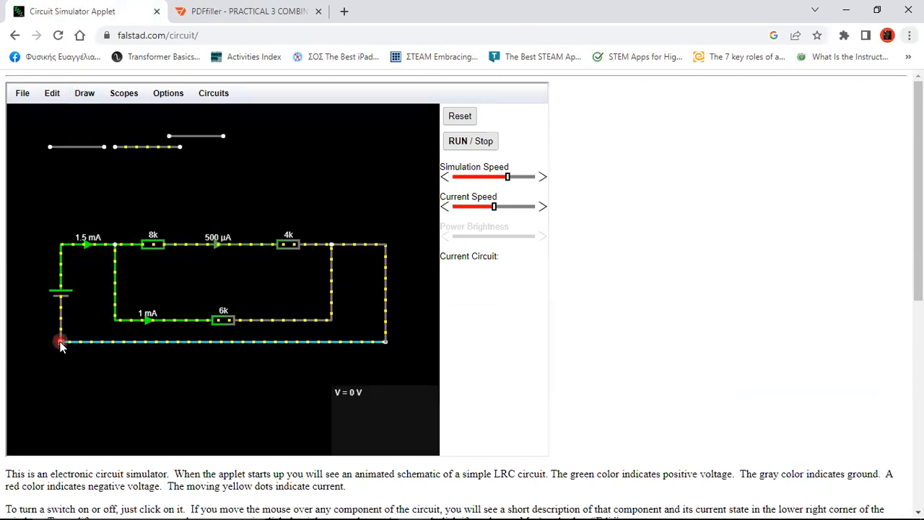
left_click_drag(61, 342, 86, 345)
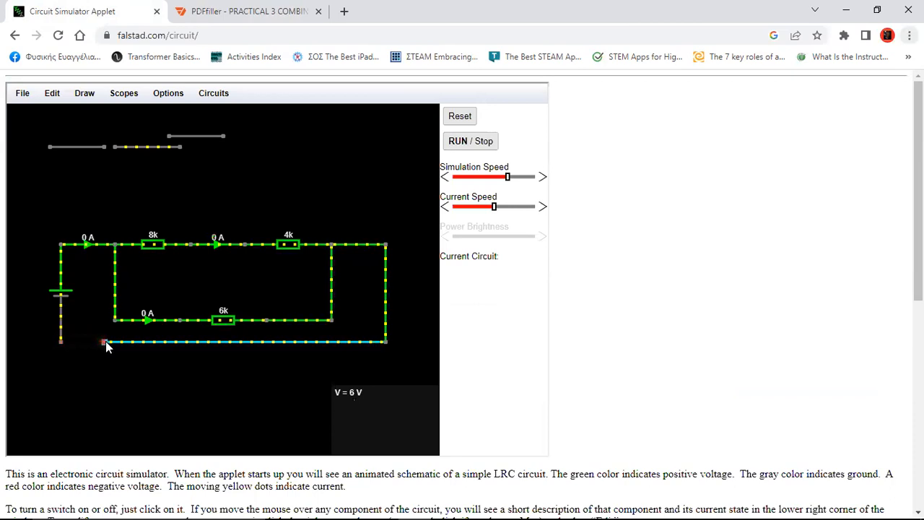
left_click_drag(147, 344, 175, 344)
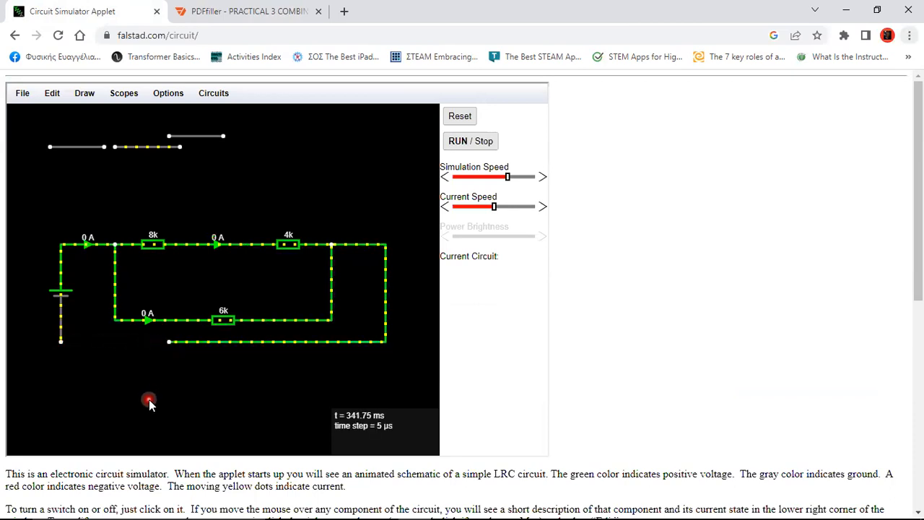
Insert an ammeter at point D, running from the shortened return wire's end to the battery's negative side
left_click(91, 95)
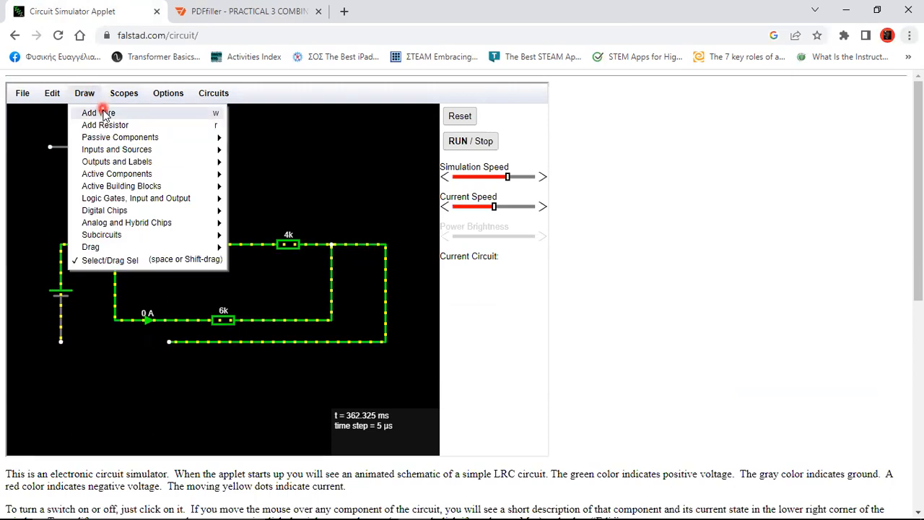
mouse_move(120, 162)
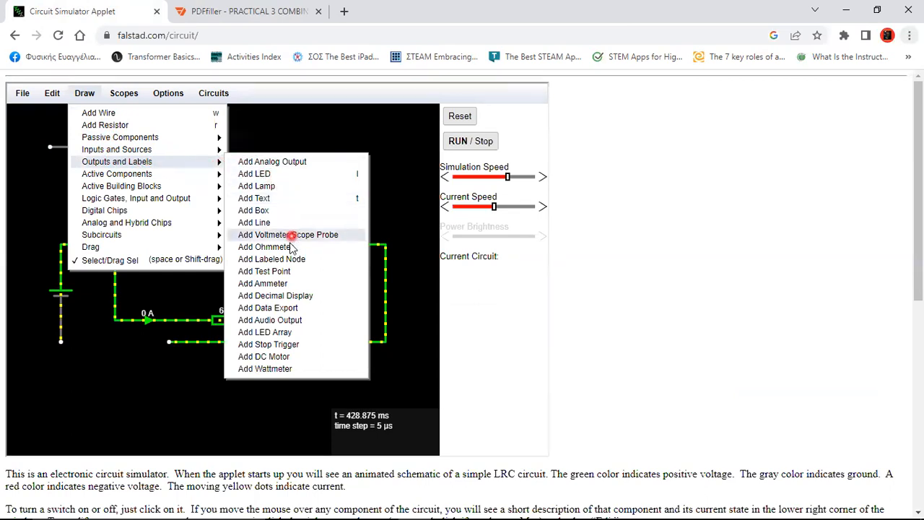
left_click(283, 283)
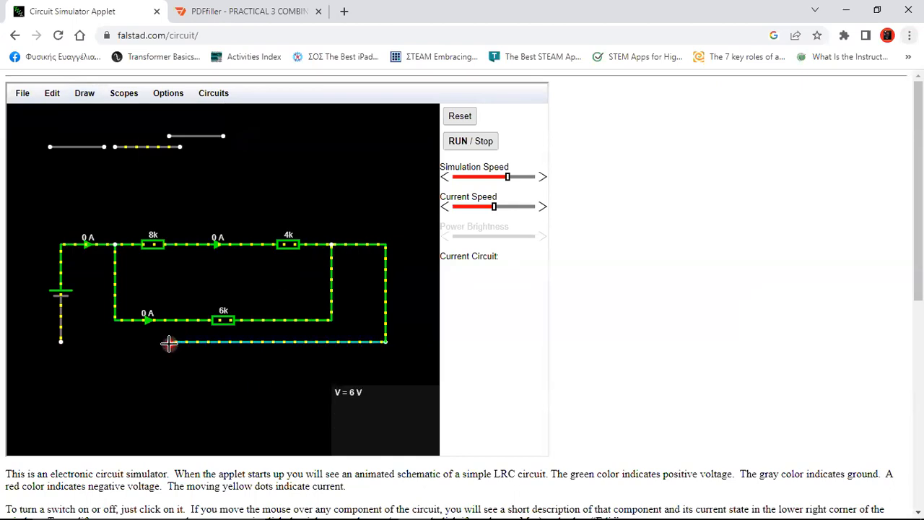
mouse_move(169, 342)
left_mouse_down()
mouse_move(87, 334)
mouse_move(63, 343)
left_mouse_up()
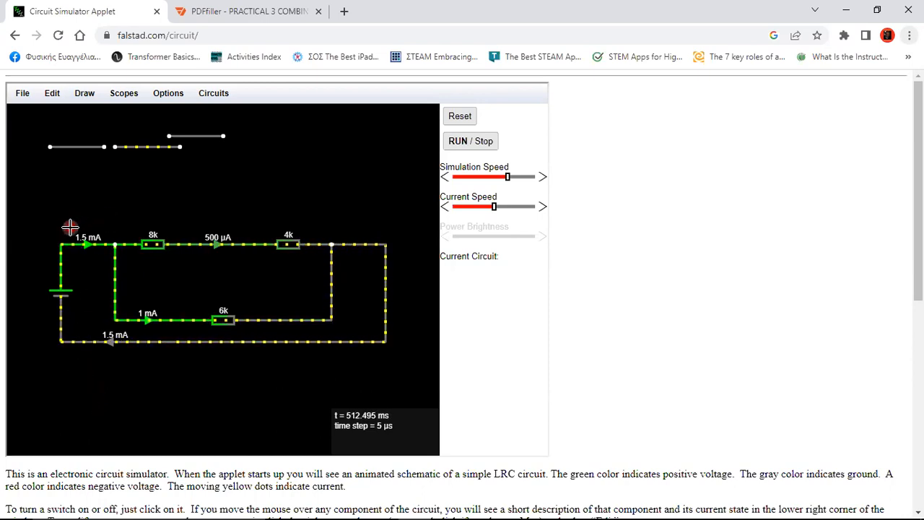
Set the scale of the ammeter between the 8k and 4k resistors to mA
mouse_move(88, 245)
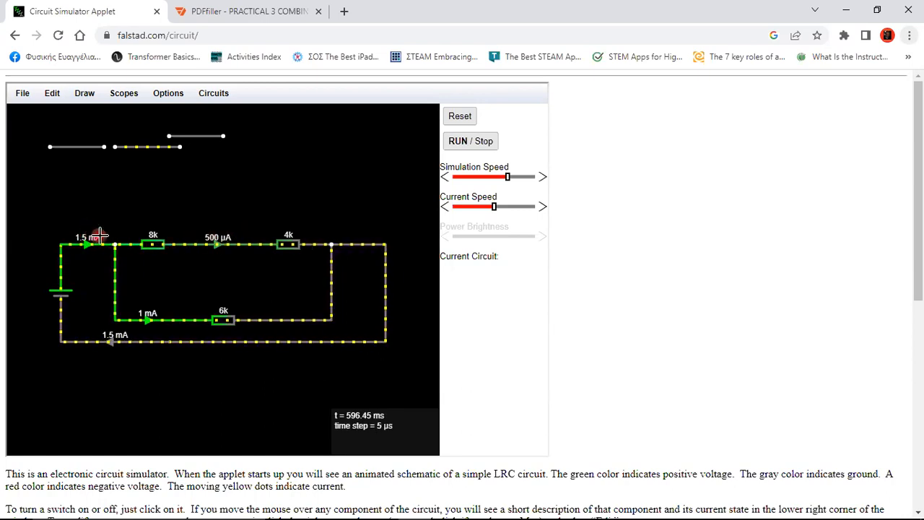
double_click(217, 243)
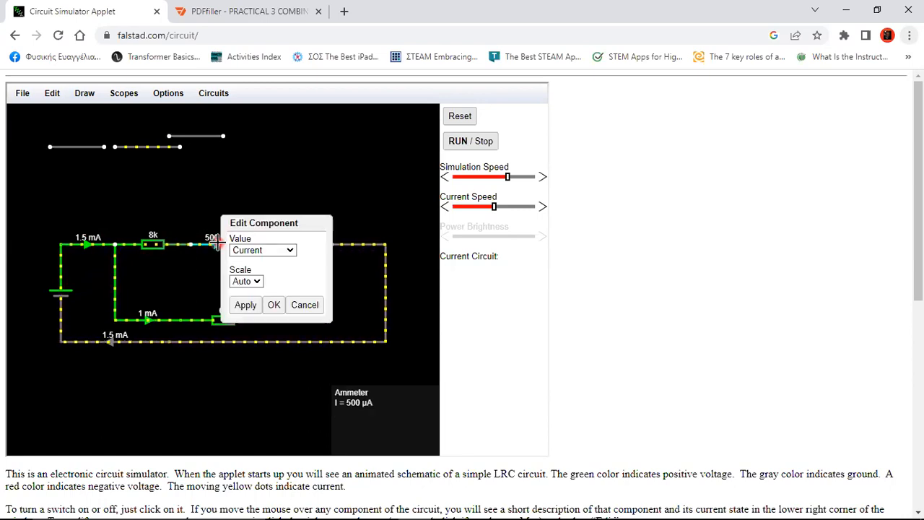
left_click(258, 281)
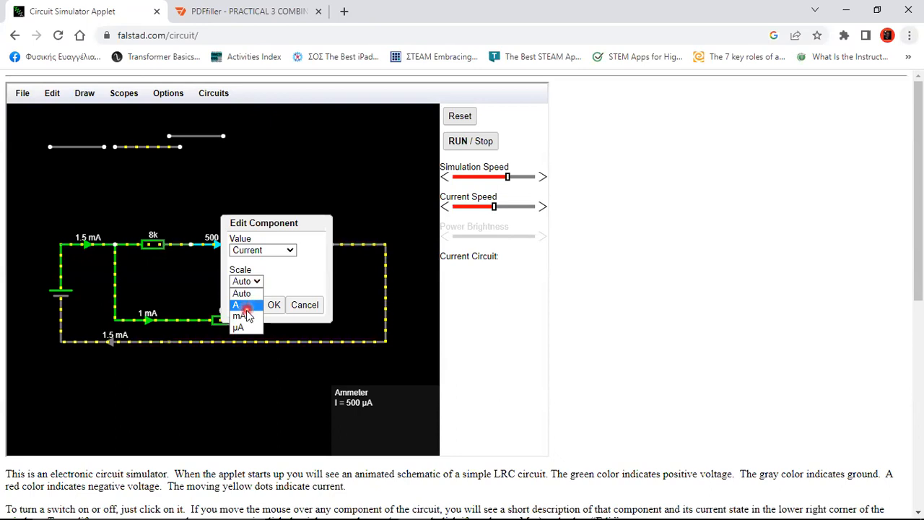
left_click(242, 317)
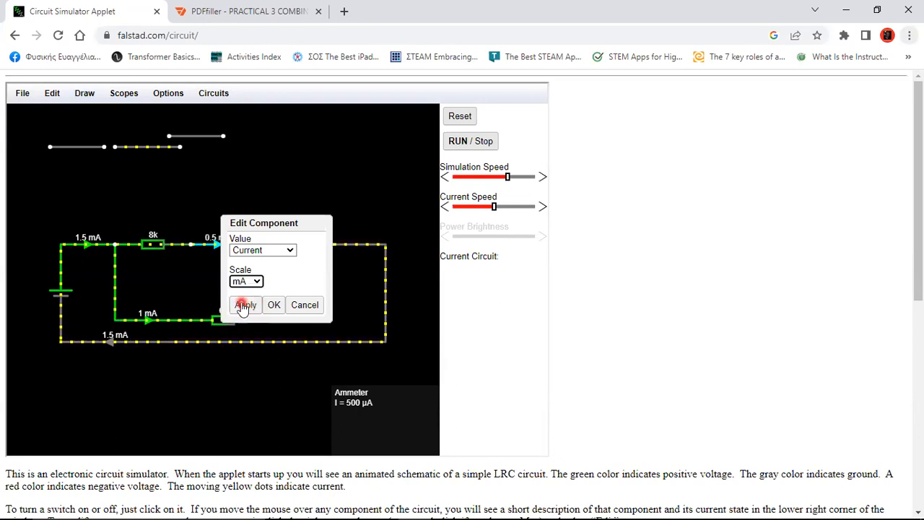
left_click(242, 306)
left_click(273, 304)
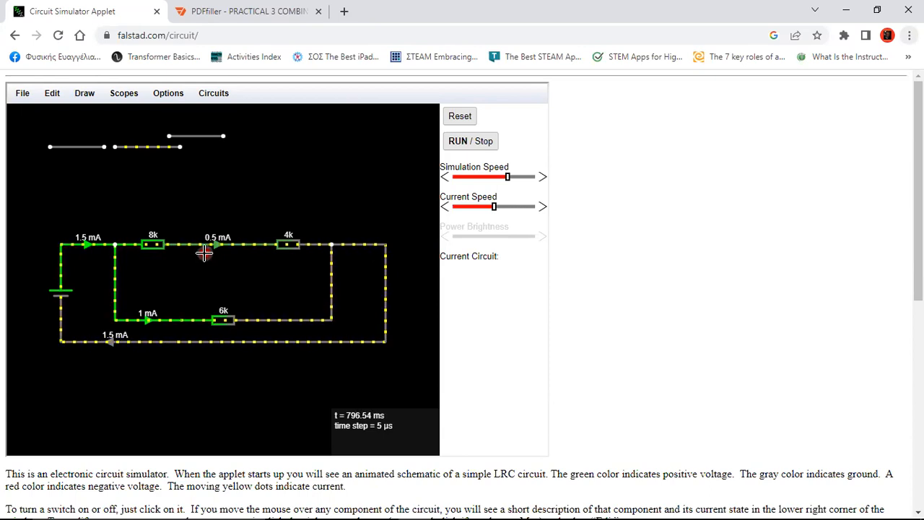
mouse_move(207, 242)
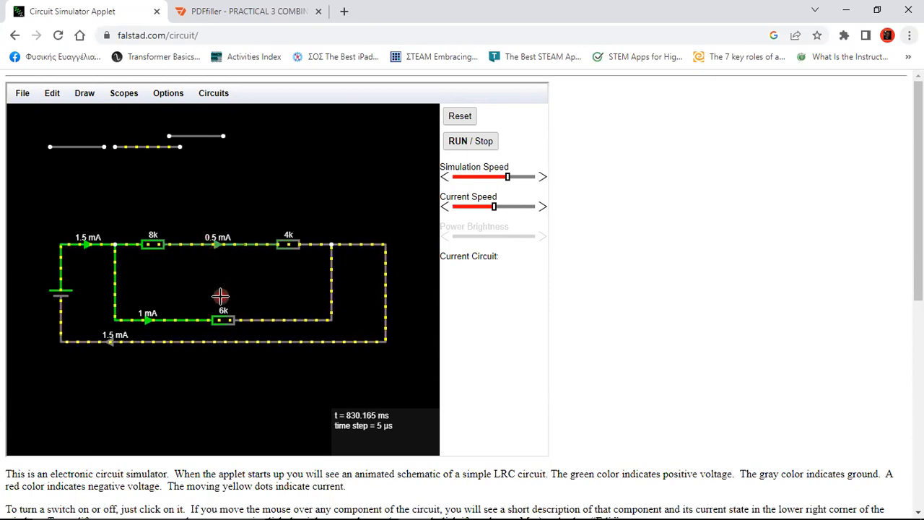
left_click(174, 268)
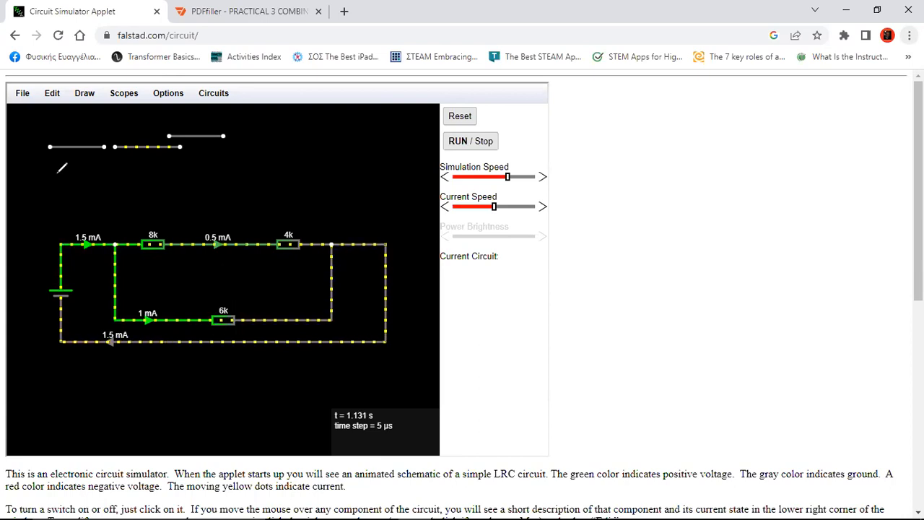
Handwrite the equation I = I1 + I2 in the empty area above the circuit
left_click_drag(65, 182, 64, 197)
left_click_drag(58, 198, 85, 186)
mouse_move(79, 193)
left_mouse_down()
mouse_move(100, 175)
mouse_move(101, 199)
left_mouse_up()
mouse_move(108, 195)
left_mouse_down()
mouse_move(110, 203)
mouse_move(145, 180)
mouse_move(138, 199)
left_mouse_up()
left_click_drag(132, 201, 161, 202)
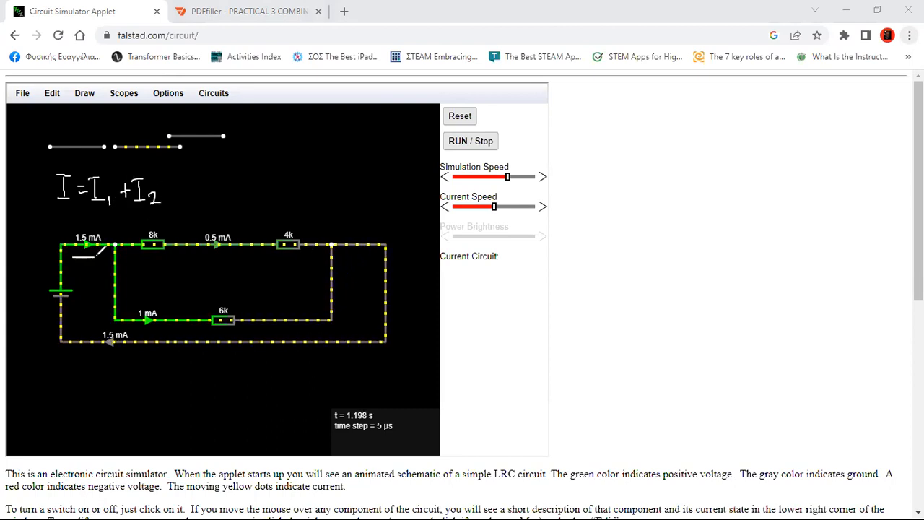
Annotate the battery-side junction with handwritten current arrows, label the two branch currents I1 and I2, and circle the incoming and branch currents
mouse_move(148, 254)
left_mouse_down()
mouse_move(174, 255)
mouse_move(156, 266)
left_mouse_up()
left_click_drag(152, 267, 158, 280)
left_click_drag(164, 272, 165, 283)
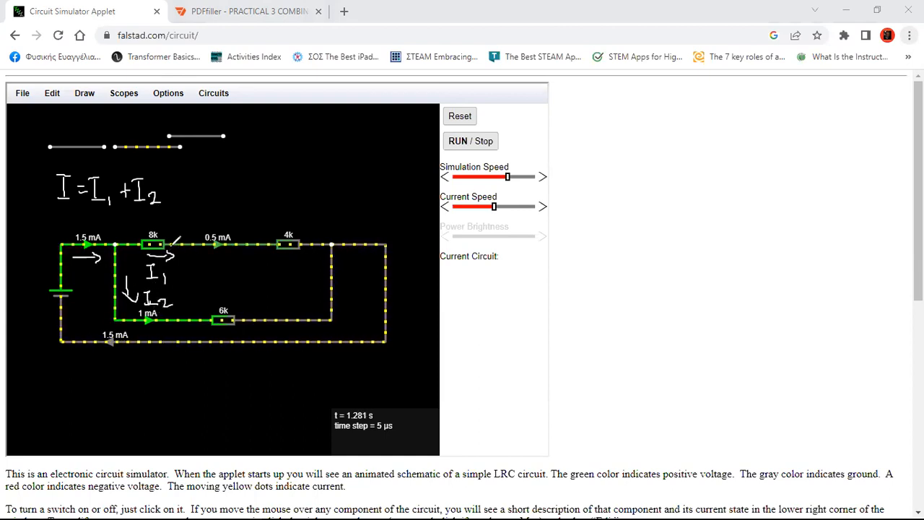
left_click_drag(167, 250, 131, 261)
mouse_move(160, 318)
left_mouse_down()
mouse_move(187, 271)
mouse_move(165, 248)
left_mouse_up()
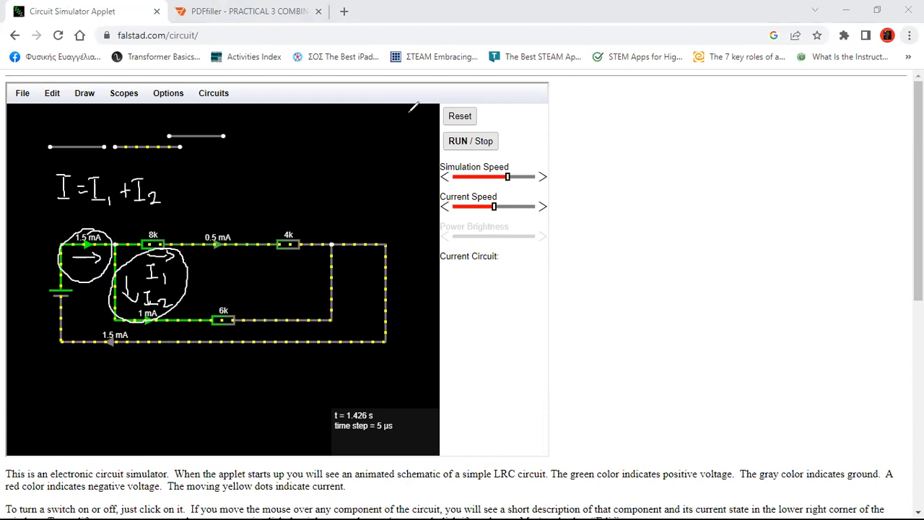
Undo all the handwritten annotations over the circuit, including the arrows, labels and equation
key("ctrl+z")
key("ctrl+z")
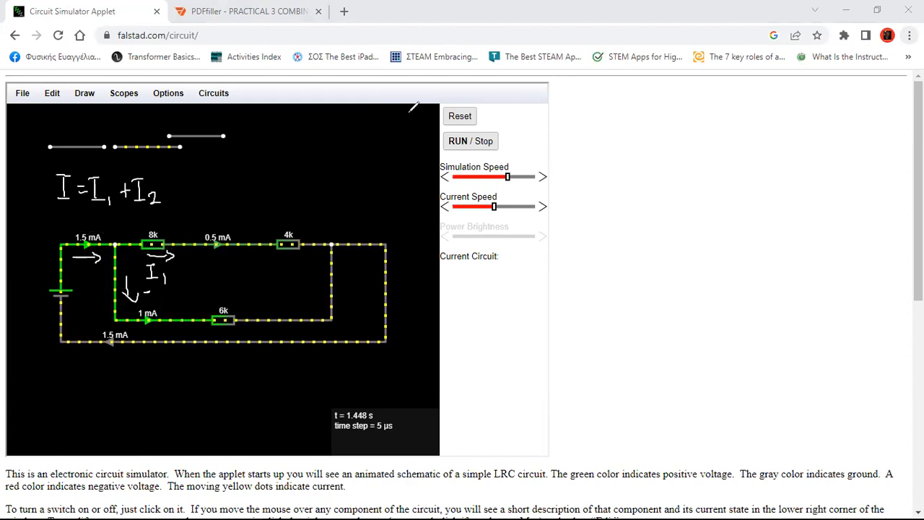
key("ctrl+z")
key("ctrl+z")
key("ctrl+z")
key("ctrl+z")
key("ctrl+z")
key("ctrl+z")
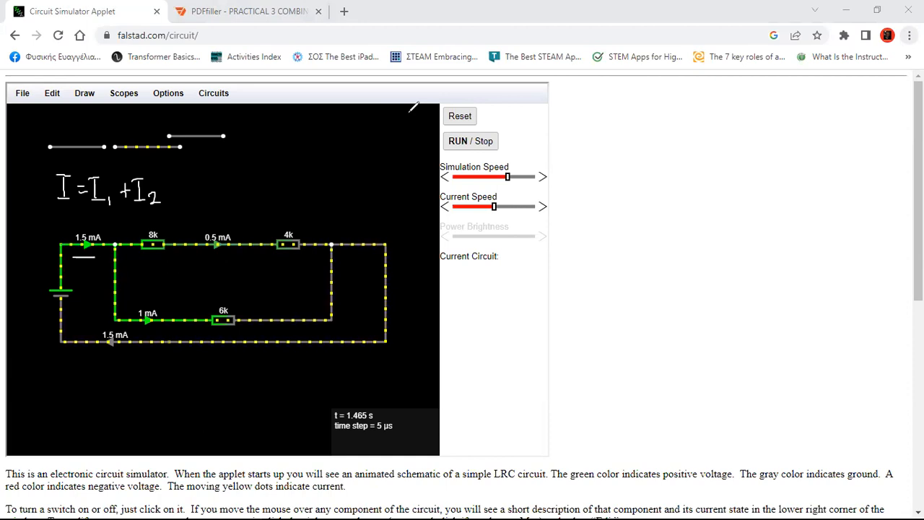
key("ctrl+z")
key("ctrl+z")
key("ctrl+z")
key("ctrl+z")
key("ctrl+z")
key("ctrl+z")
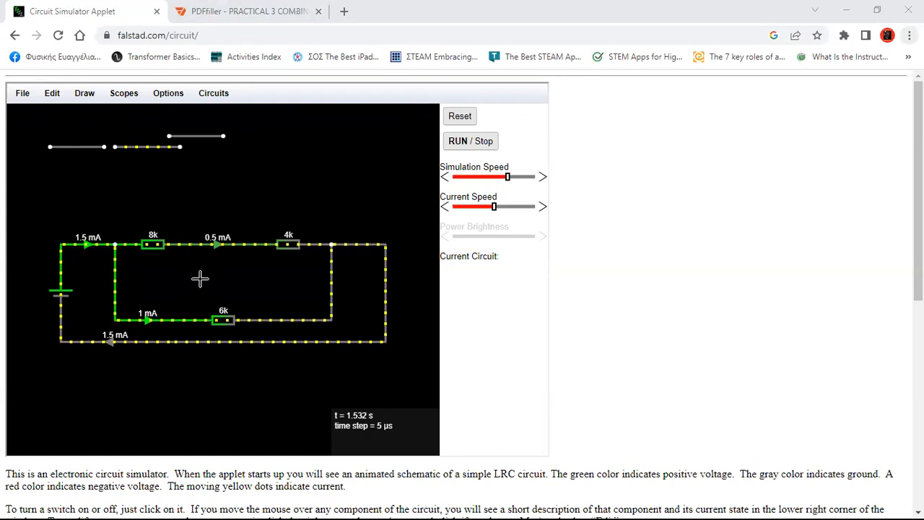
Switch to the pdfFiller worksheet and enter 1.5 for the current at A in the results table, centred in its cell
left_click(250, 12)
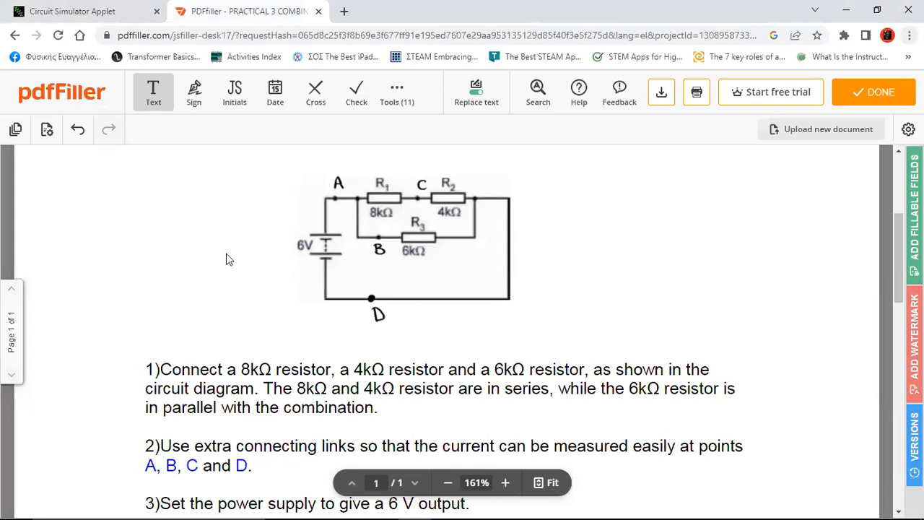
scroll(234, 258, "down", 8)
scroll(242, 258, "up", 1)
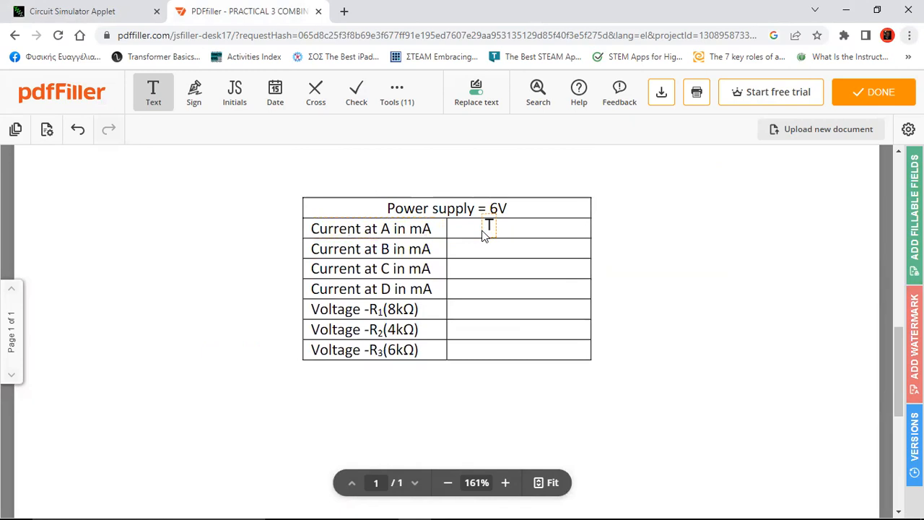
left_click(480, 234)
type("1.5")
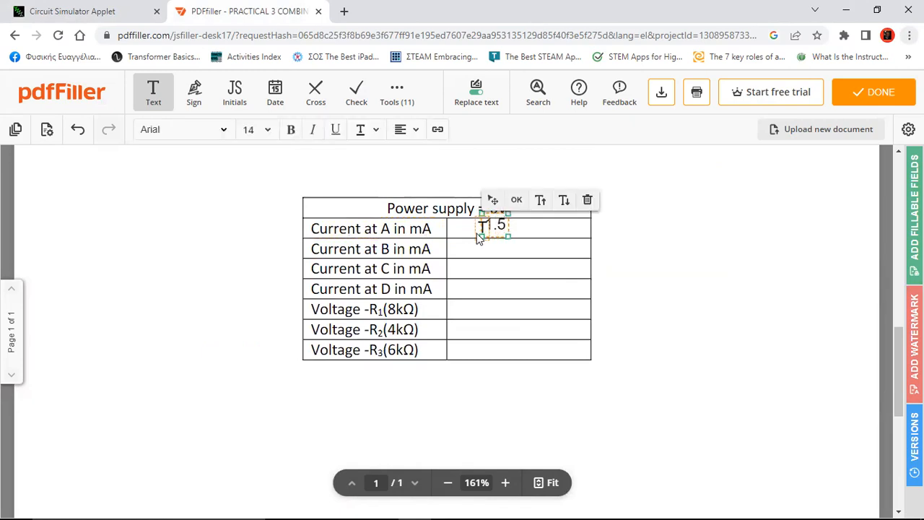
left_click_drag(491, 200, 503, 205)
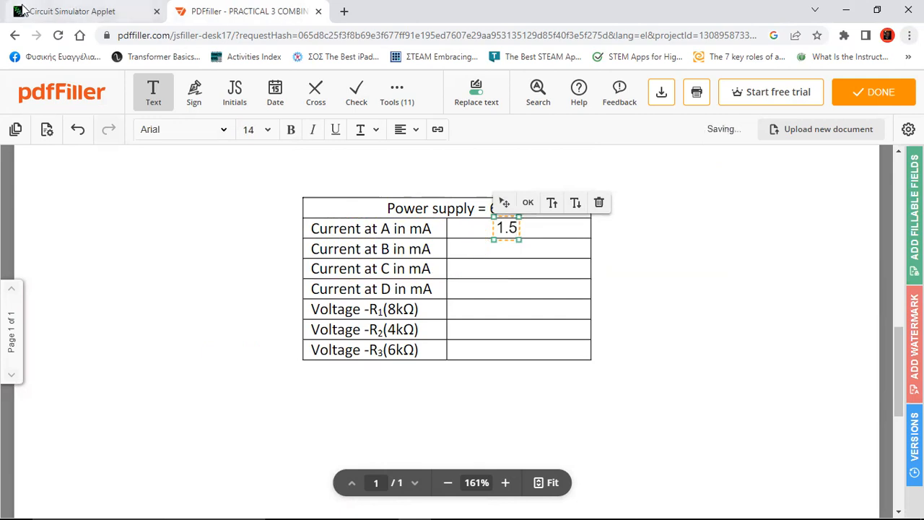
Check point B on the worksheet diagram against the simulated circuit and enter 1 for the current at B in the results table
left_click(84, 9)
left_click(238, 11)
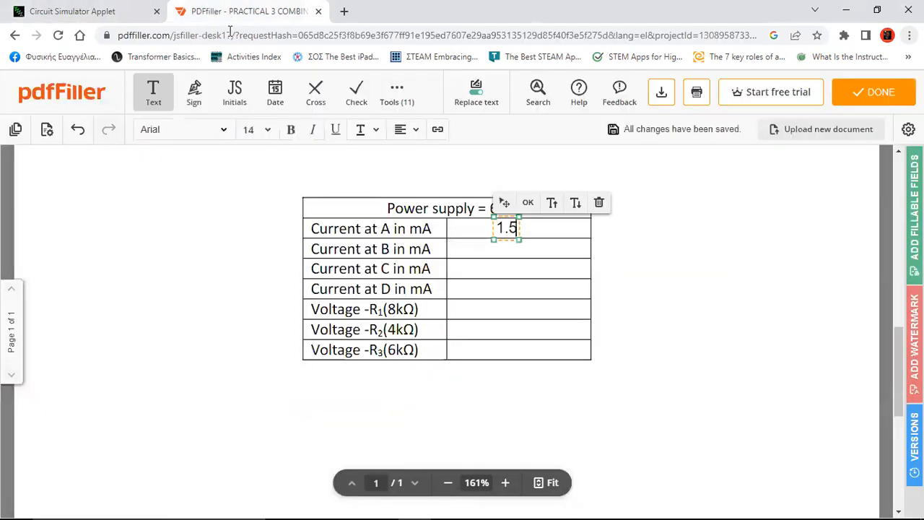
scroll(704, 359, "up", 4)
scroll(703, 359, "up", 3)
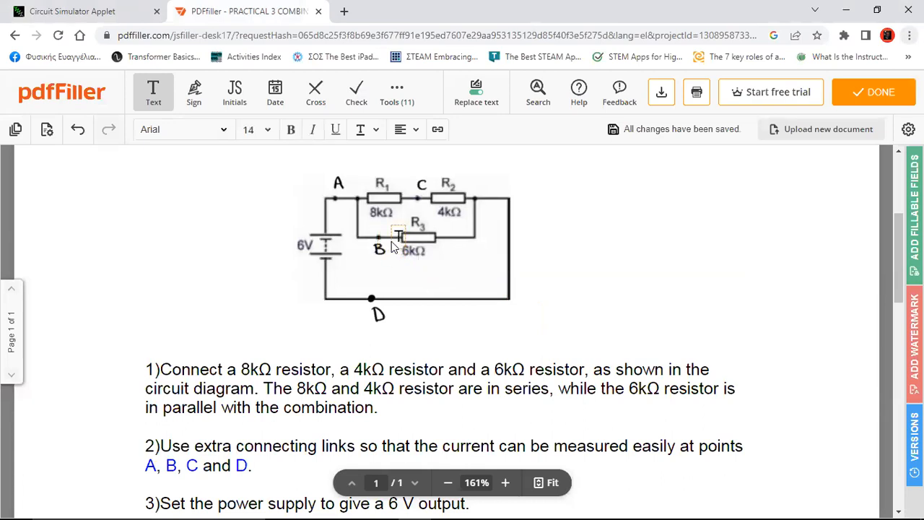
left_click(95, 13)
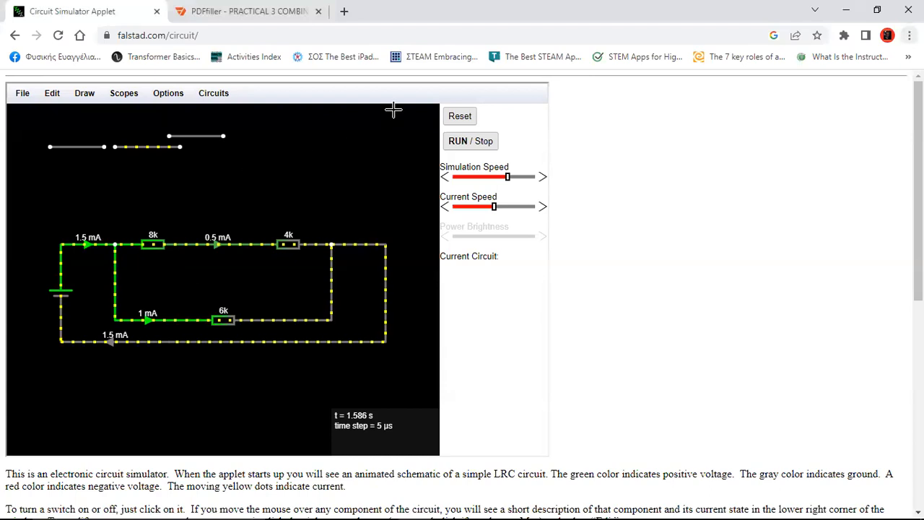
left_click(268, 11)
scroll(379, 358, "down", 6)
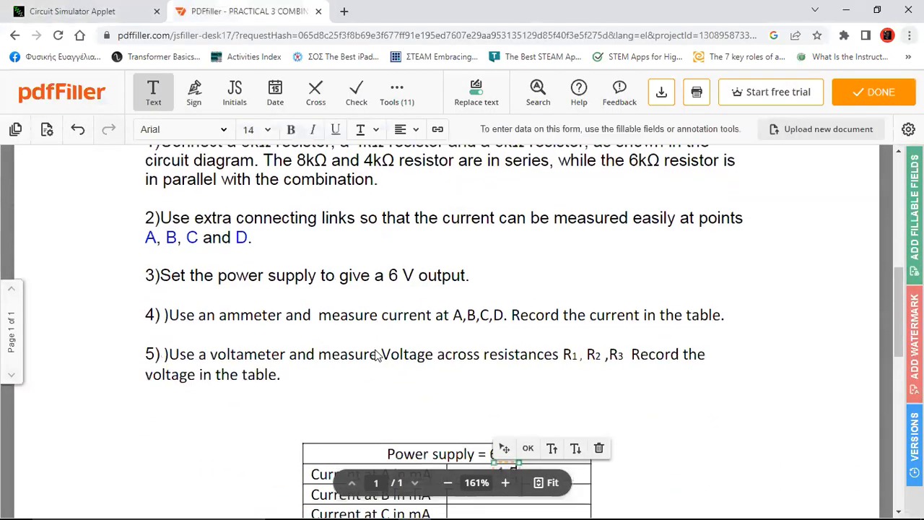
left_click(487, 247)
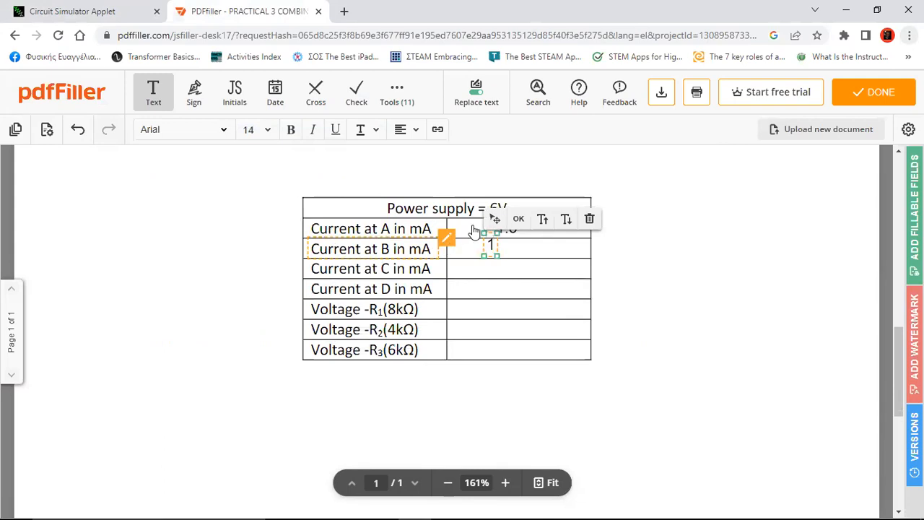
type("1")
left_click_drag(503, 223, 509, 223)
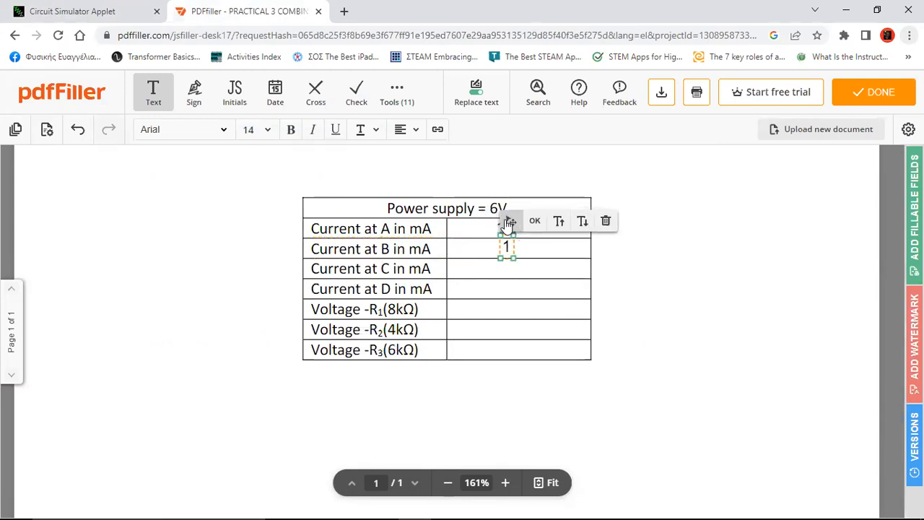
Enter 0.5 for the current at C and 1.5 for the current at D in the results table
left_click(492, 268)
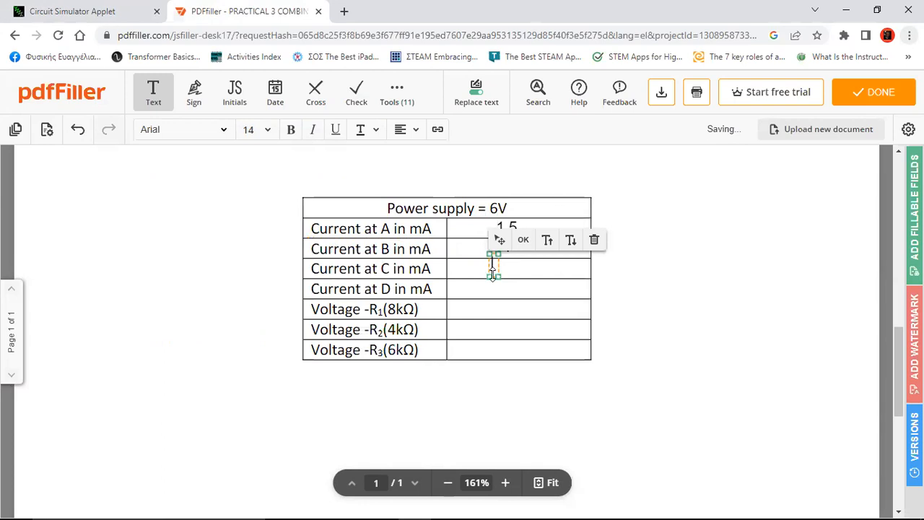
type("0.5")
left_click_drag(503, 245, 508, 249)
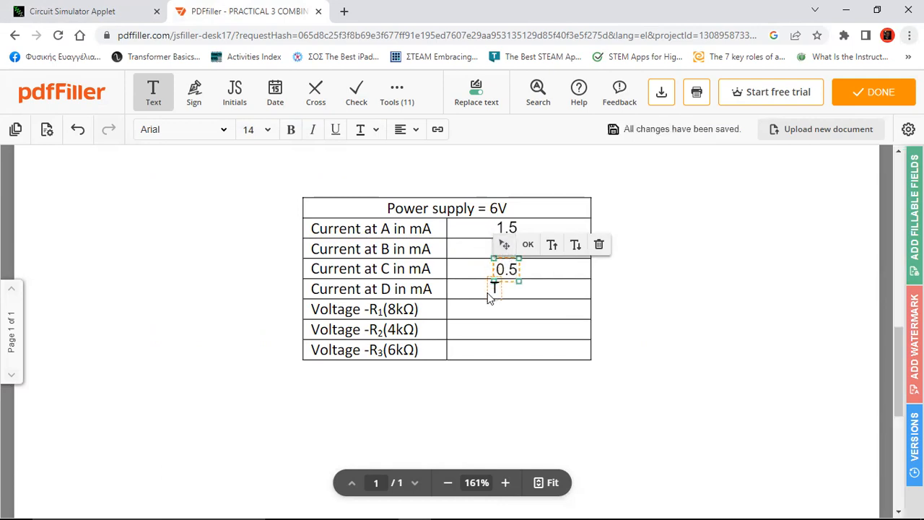
left_click(489, 301)
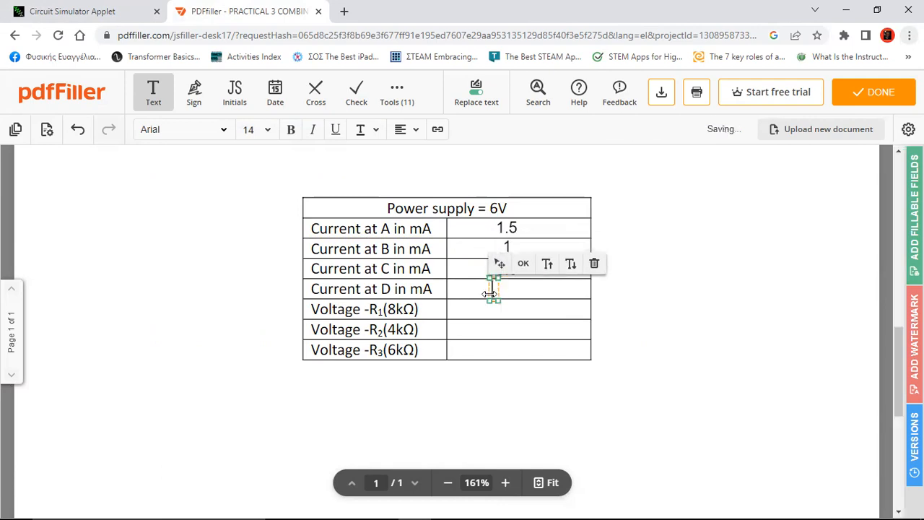
type("1")
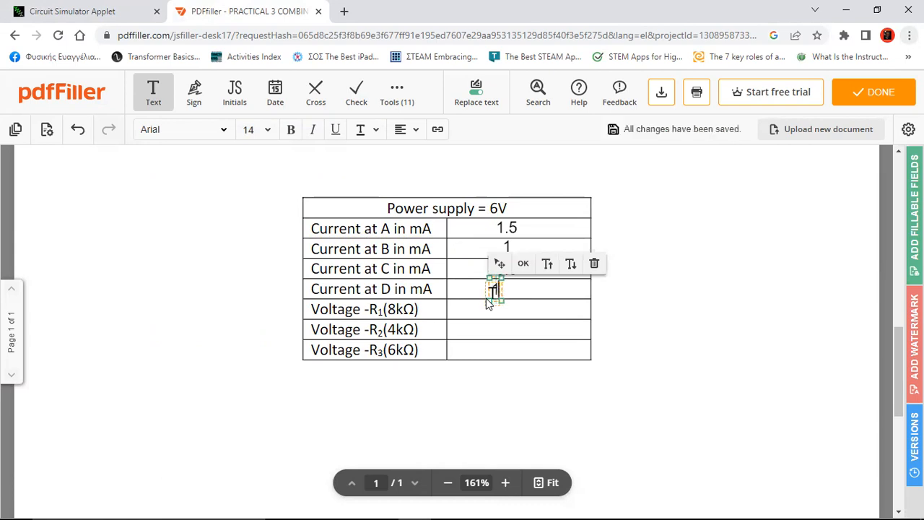
type(".5")
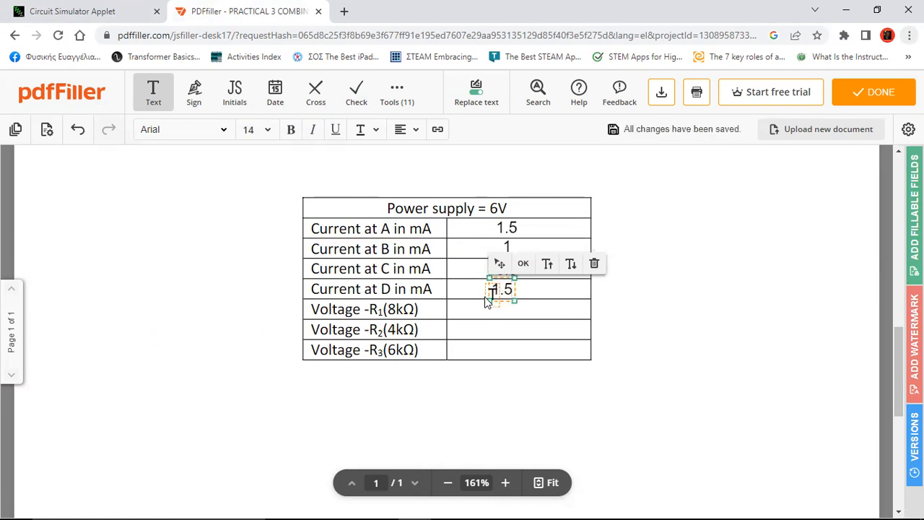
Switch to the circuit simulator and mark the current path in yellow, from the battery into the junction and around the return wire
left_click(85, 14)
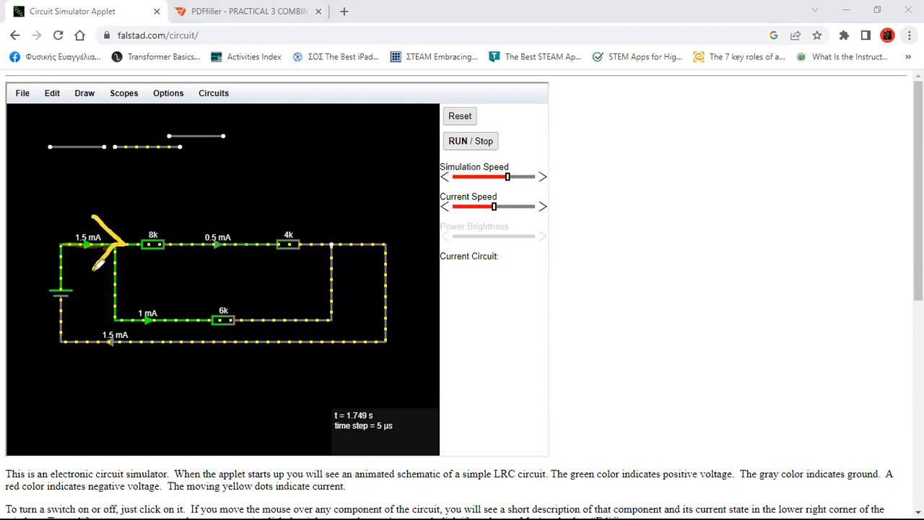
mouse_move(202, 226)
left_mouse_down()
mouse_move(167, 234)
mouse_move(122, 287)
left_mouse_up()
mouse_move(236, 288)
left_mouse_down()
mouse_move(242, 220)
mouse_move(178, 220)
mouse_move(164, 238)
left_mouse_up()
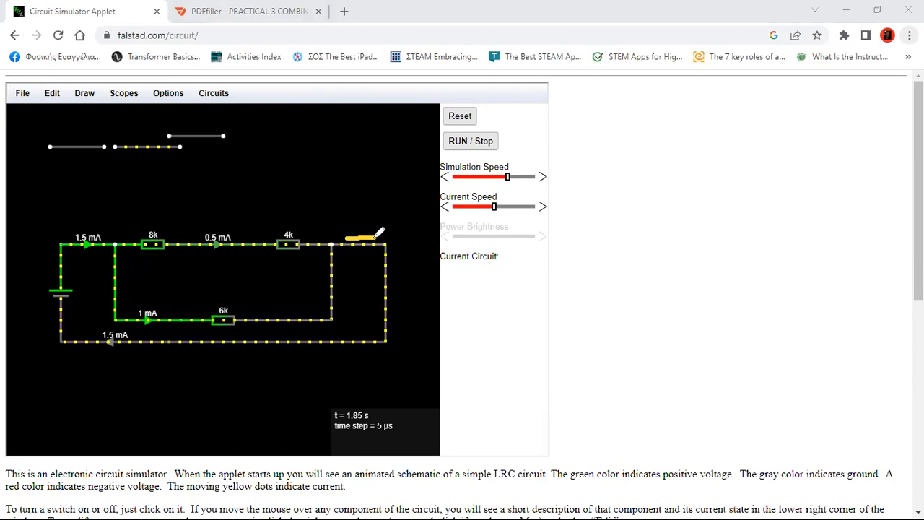
left_click_drag(410, 253, 397, 323)
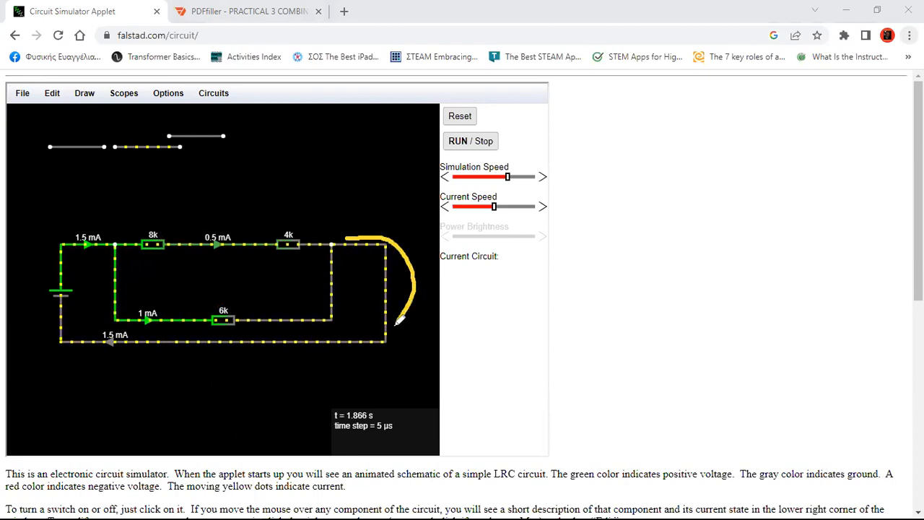
left_click_drag(324, 354, 136, 361)
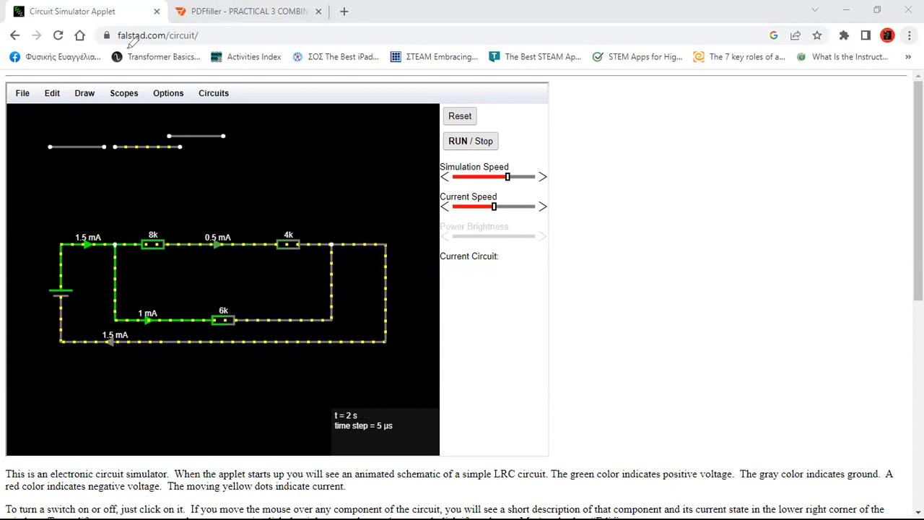
Check worksheet instruction 5 on measuring the voltages across R1, R2 and R3, and return to the circuit simulator
left_click(258, 10)
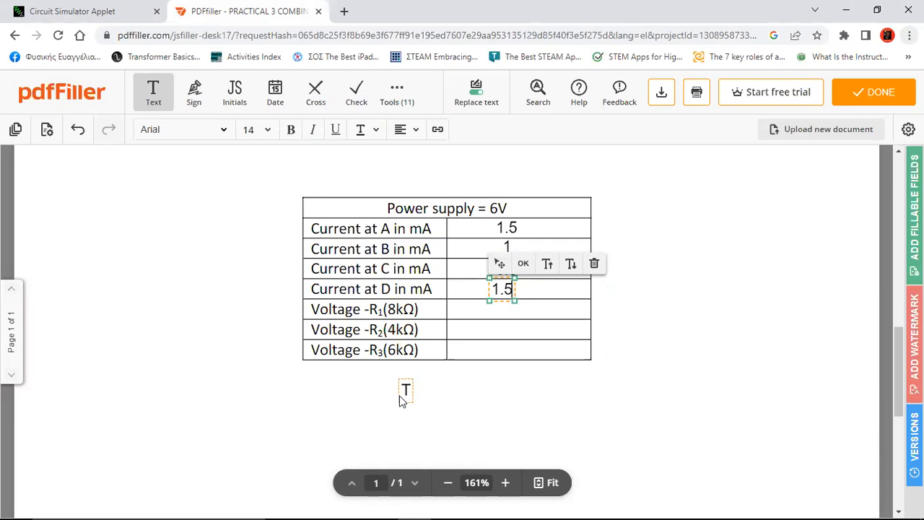
scroll(402, 401, "up", 3)
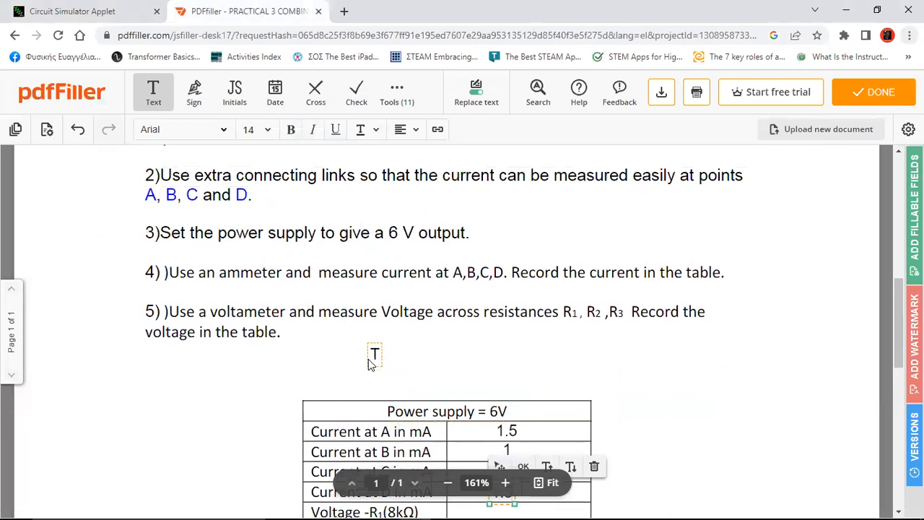
left_click(97, 10)
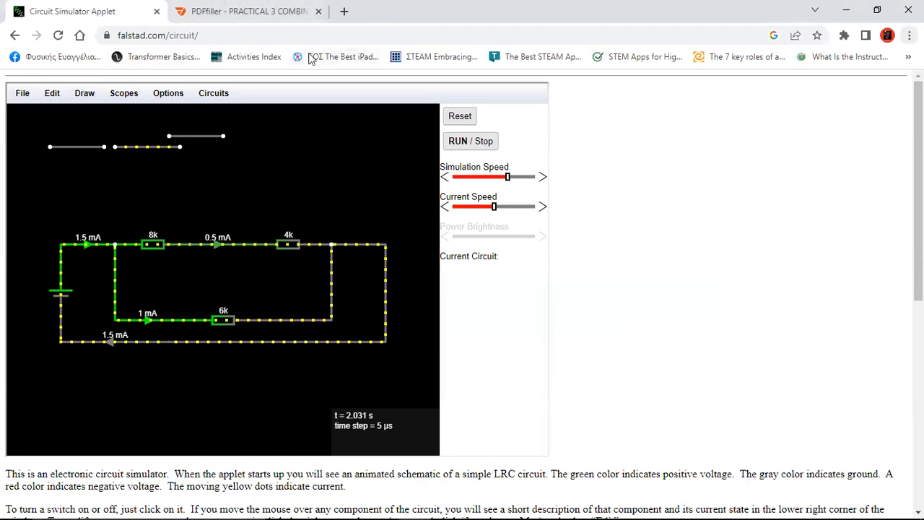
Place three unconnected horizontal voltmeters: one below the 8k resistor, one below the 4k resistor and one above the 6k resistor
left_click(84, 94)
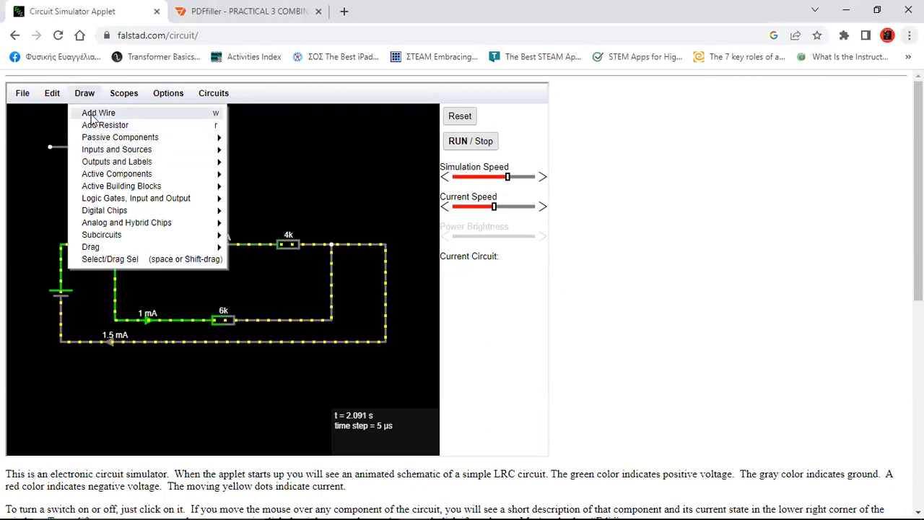
mouse_move(101, 166)
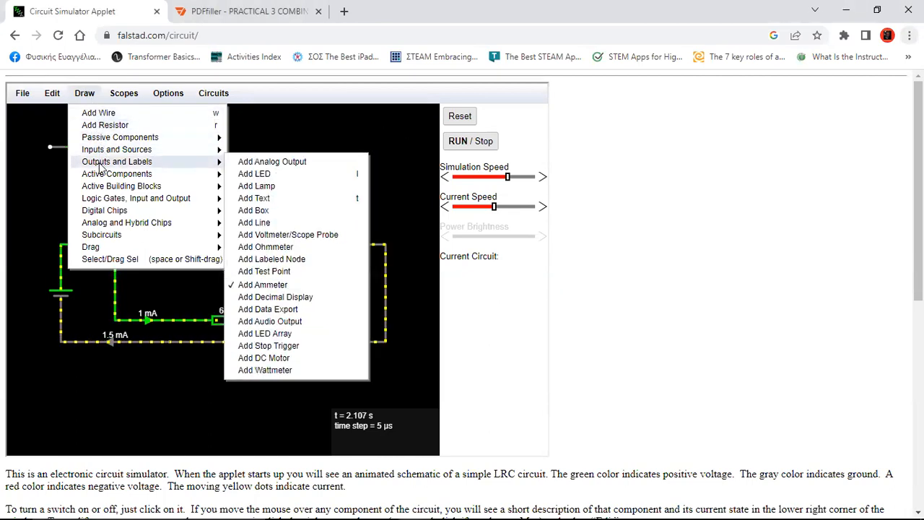
left_click(275, 235)
left_click_drag(127, 276, 180, 276)
left_click_drag(264, 275, 311, 277)
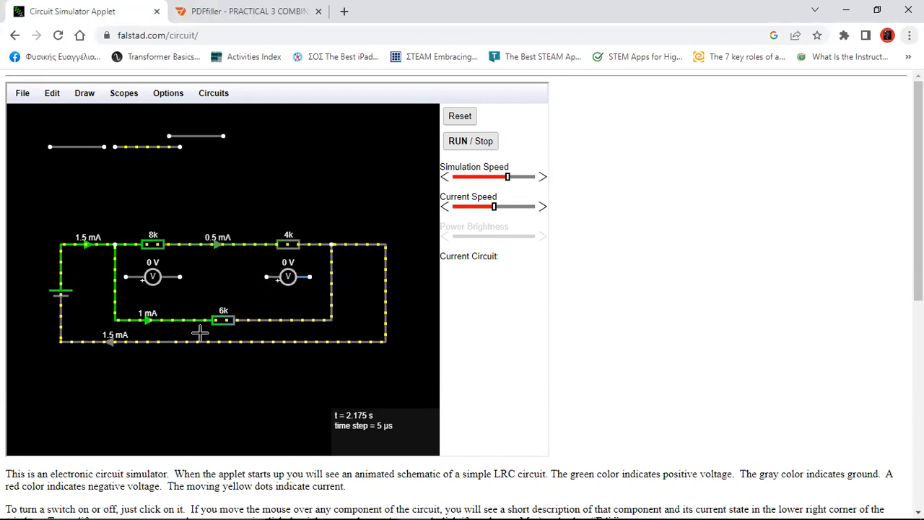
left_click_drag(203, 294, 245, 296)
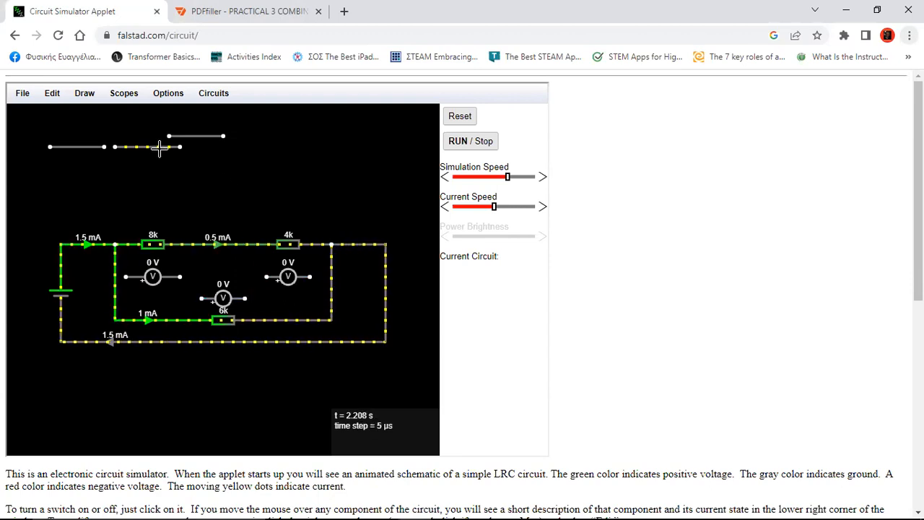